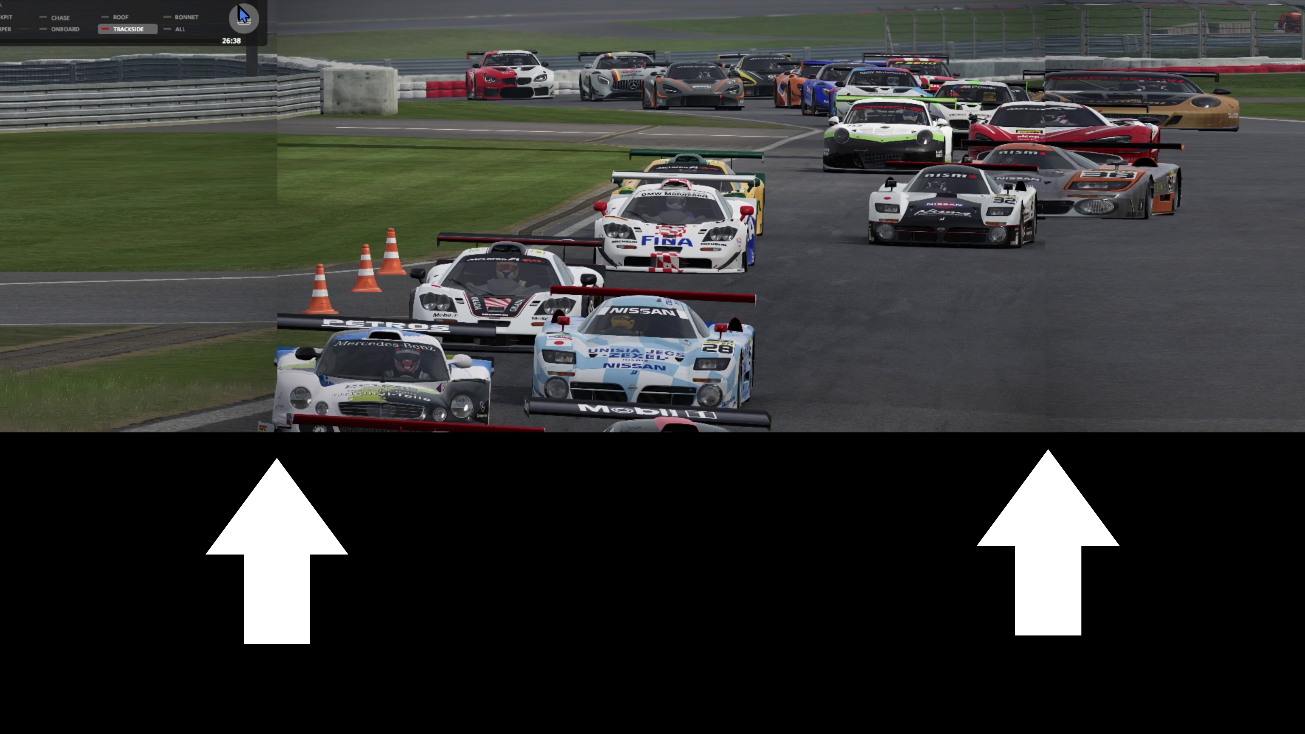
- Exit the replay and open Test Day with the McLaren 720S GT3 at Spa-Francorchamps 2022
left_click(244, 21)
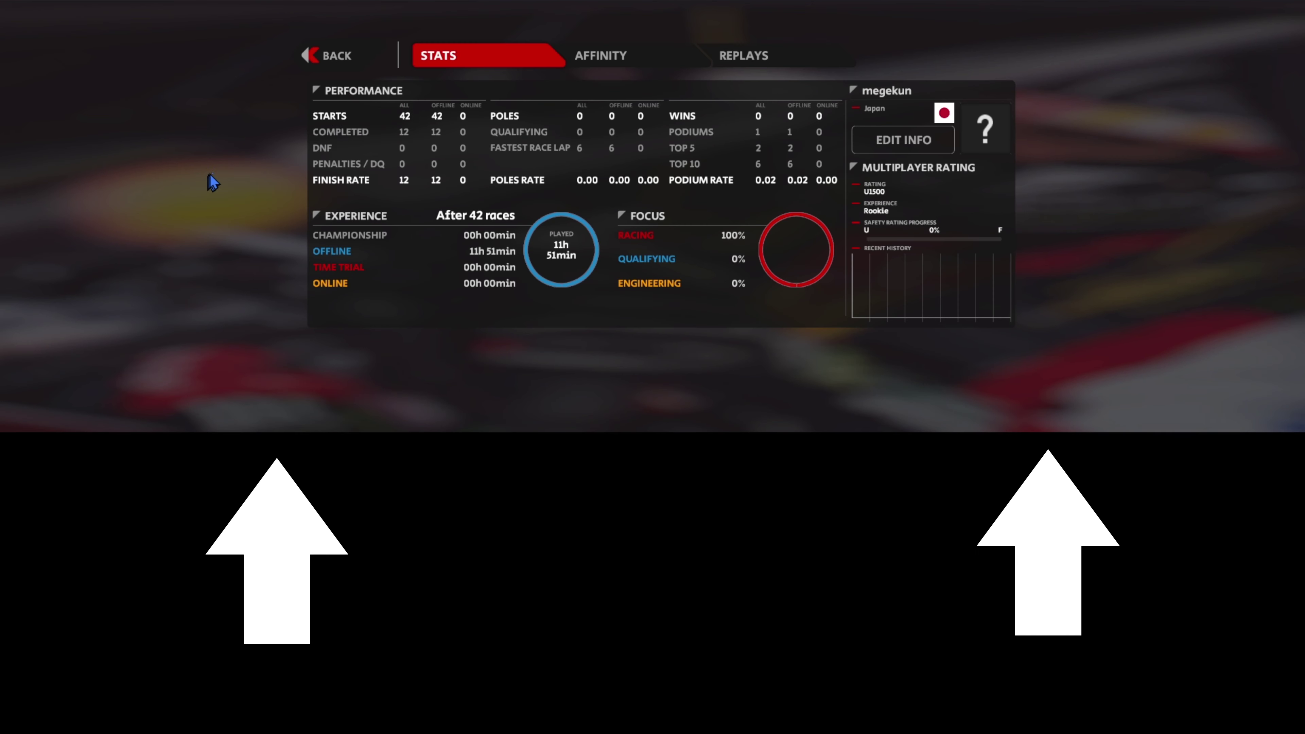
left_click(327, 61)
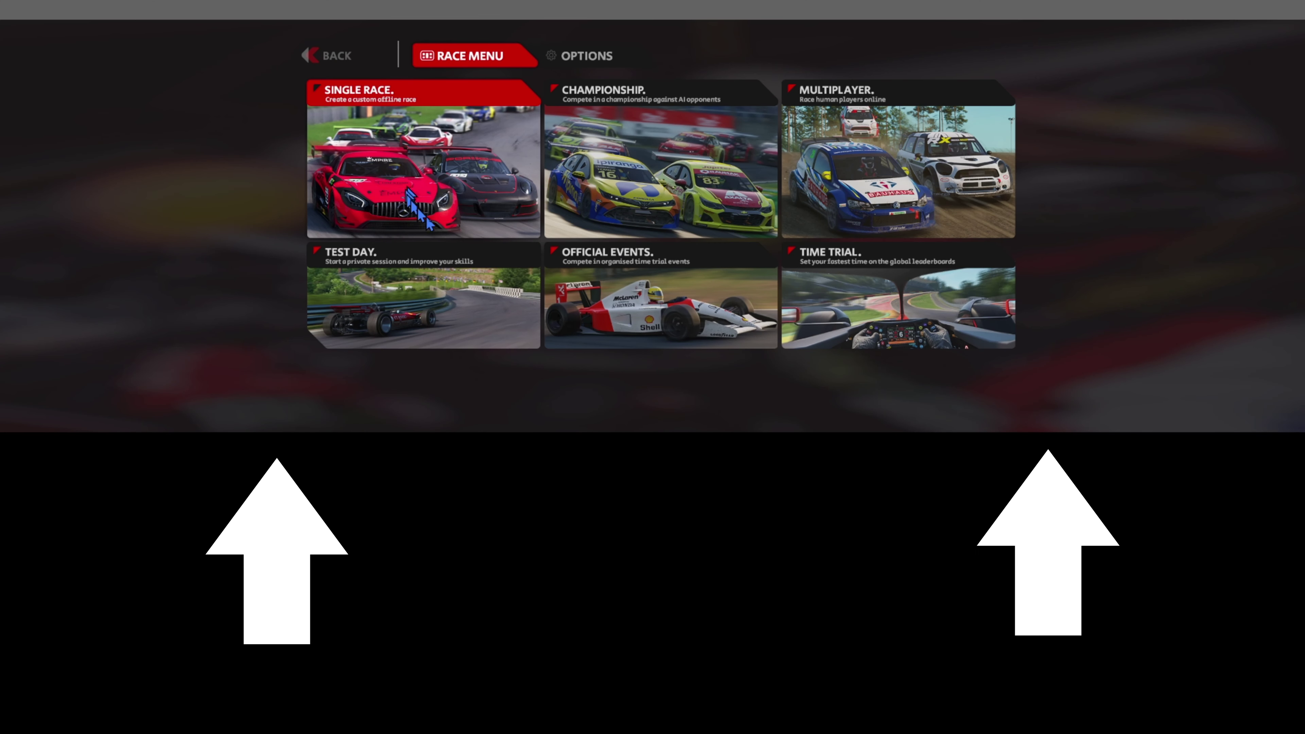
left_click(401, 296)
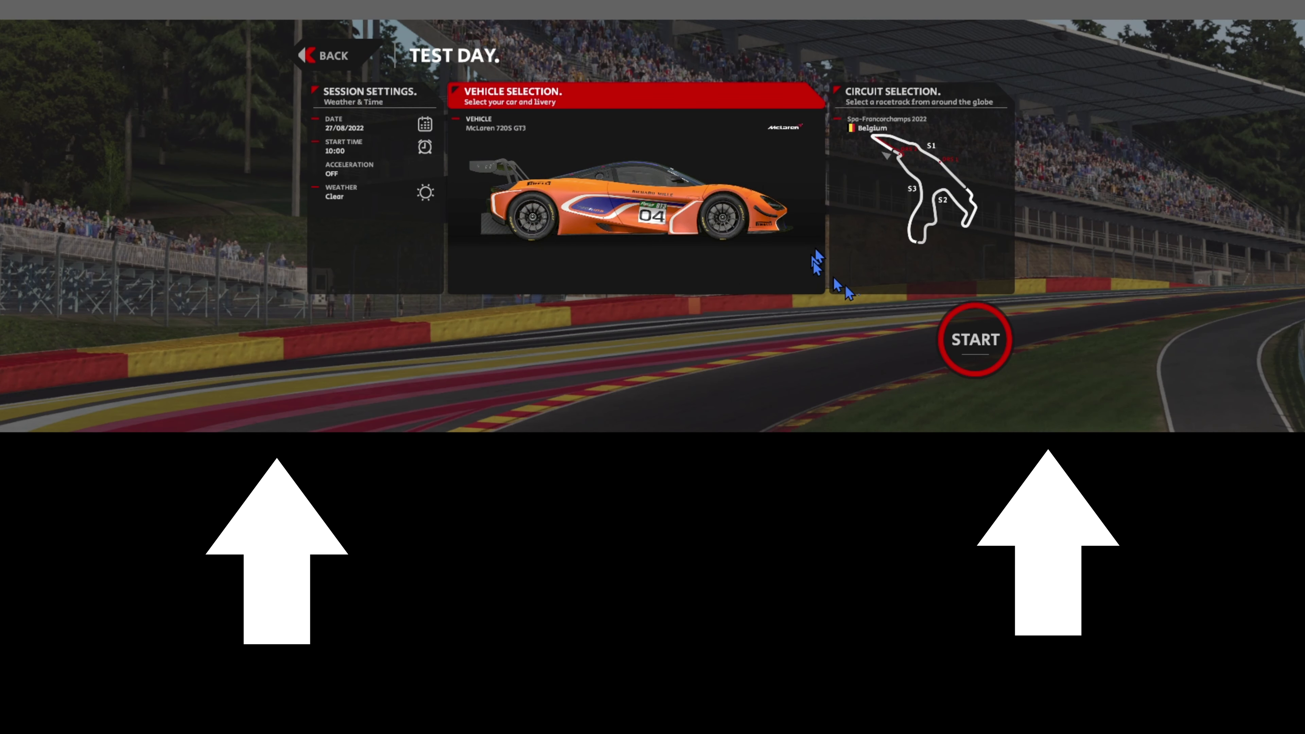
- Start the Spa Test Day session and drive the McLaren out onto the track
left_click(962, 336)
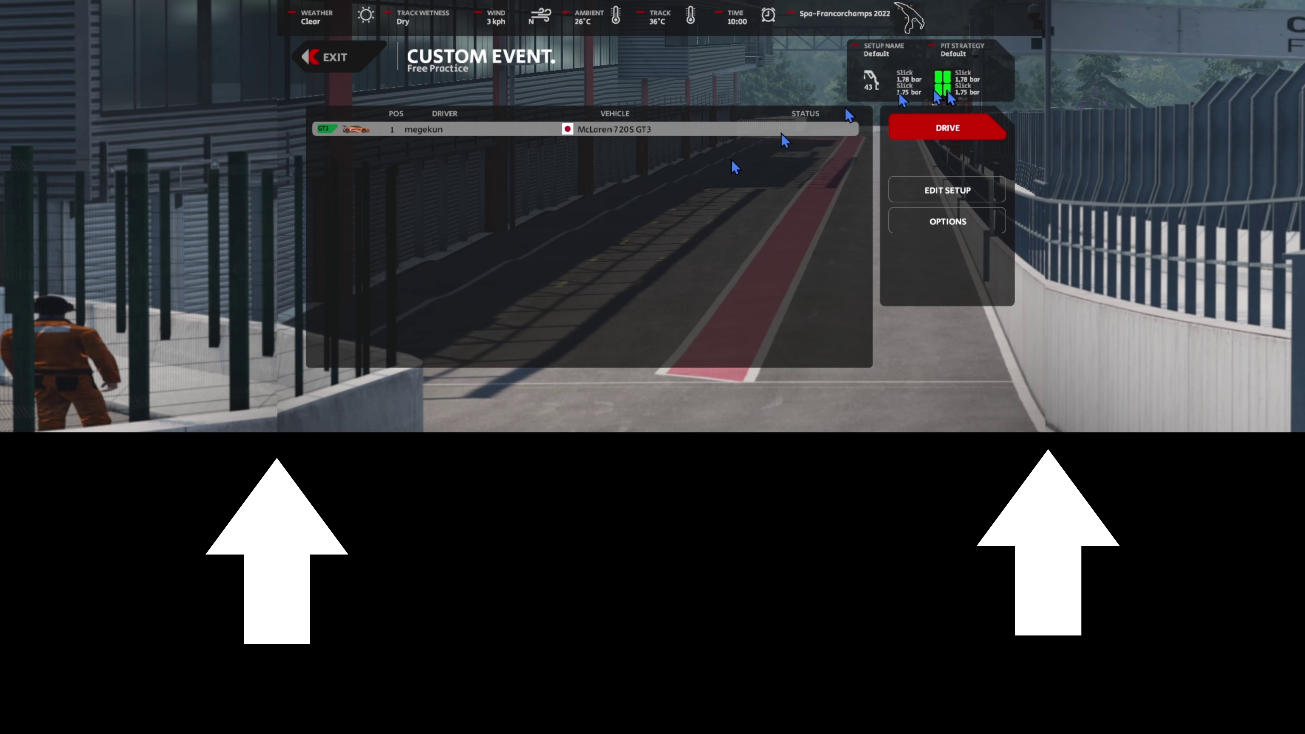
left_click(933, 125)
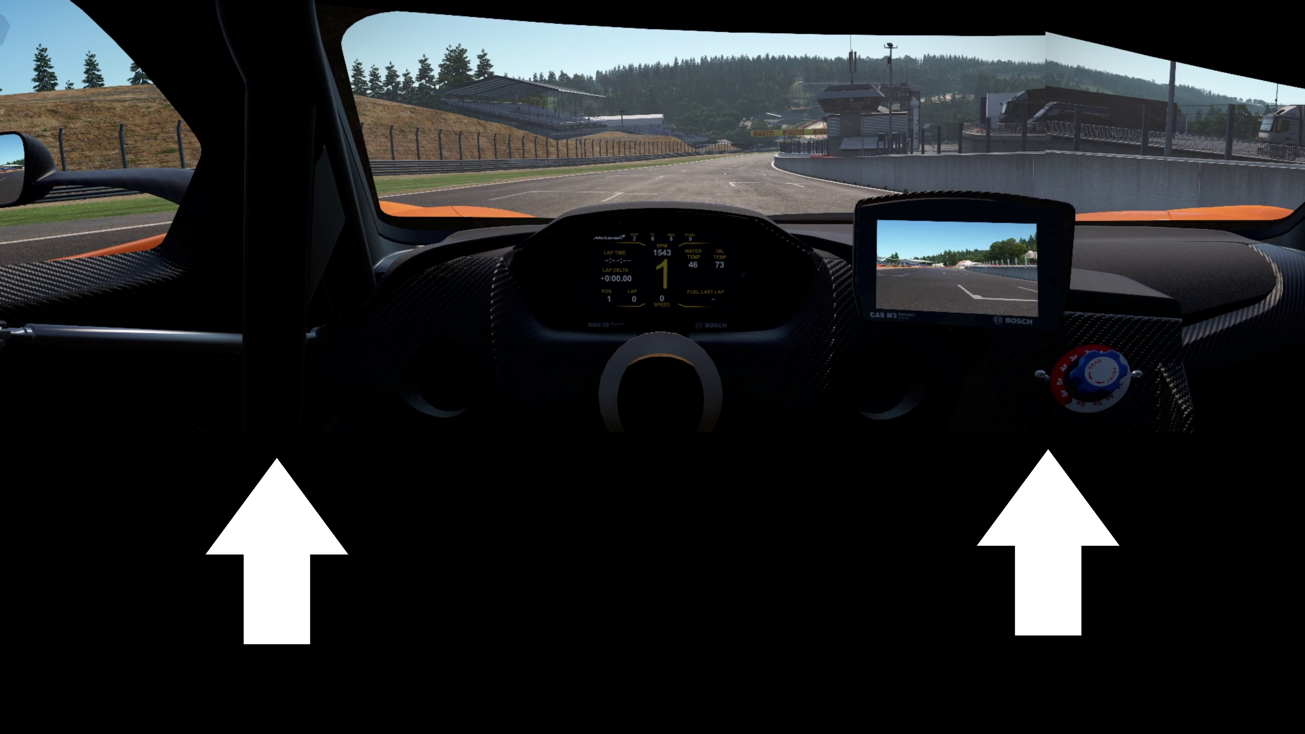
- Pause and exit the Test Day session, then bring up the Options categories
key("Escape")
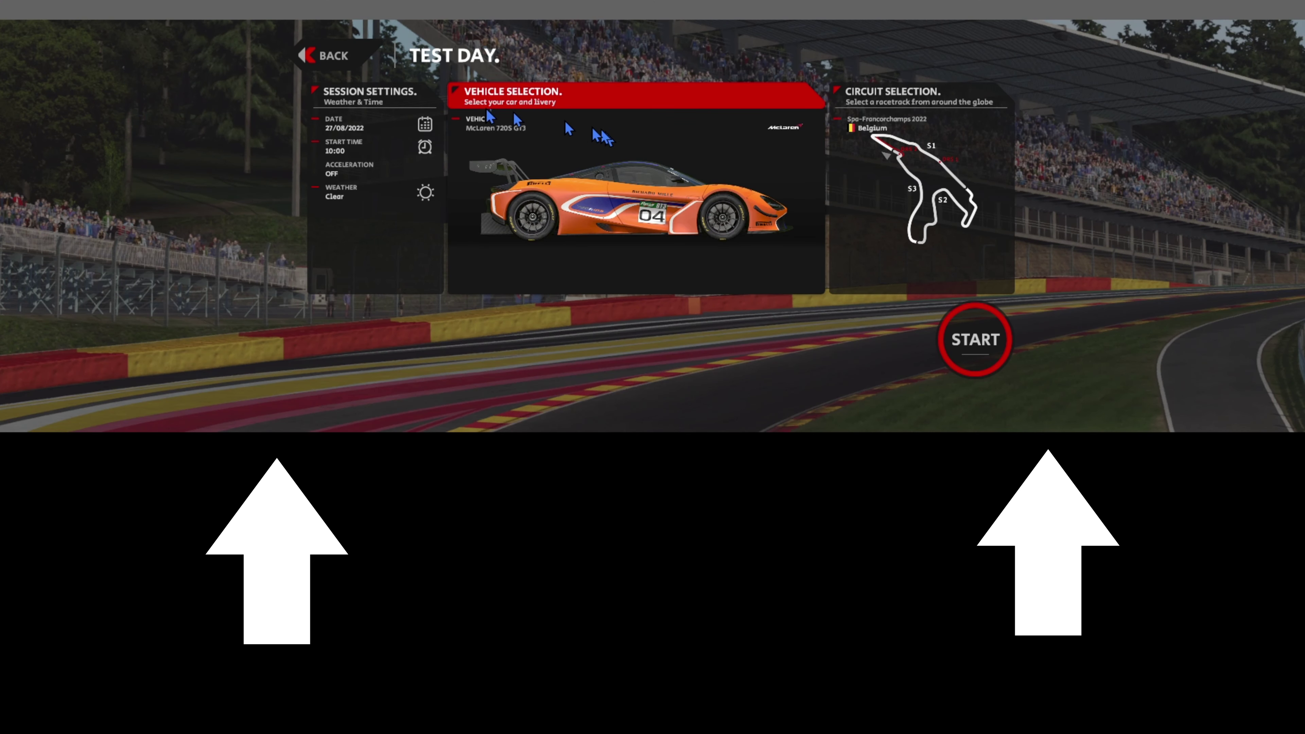
left_click(326, 55)
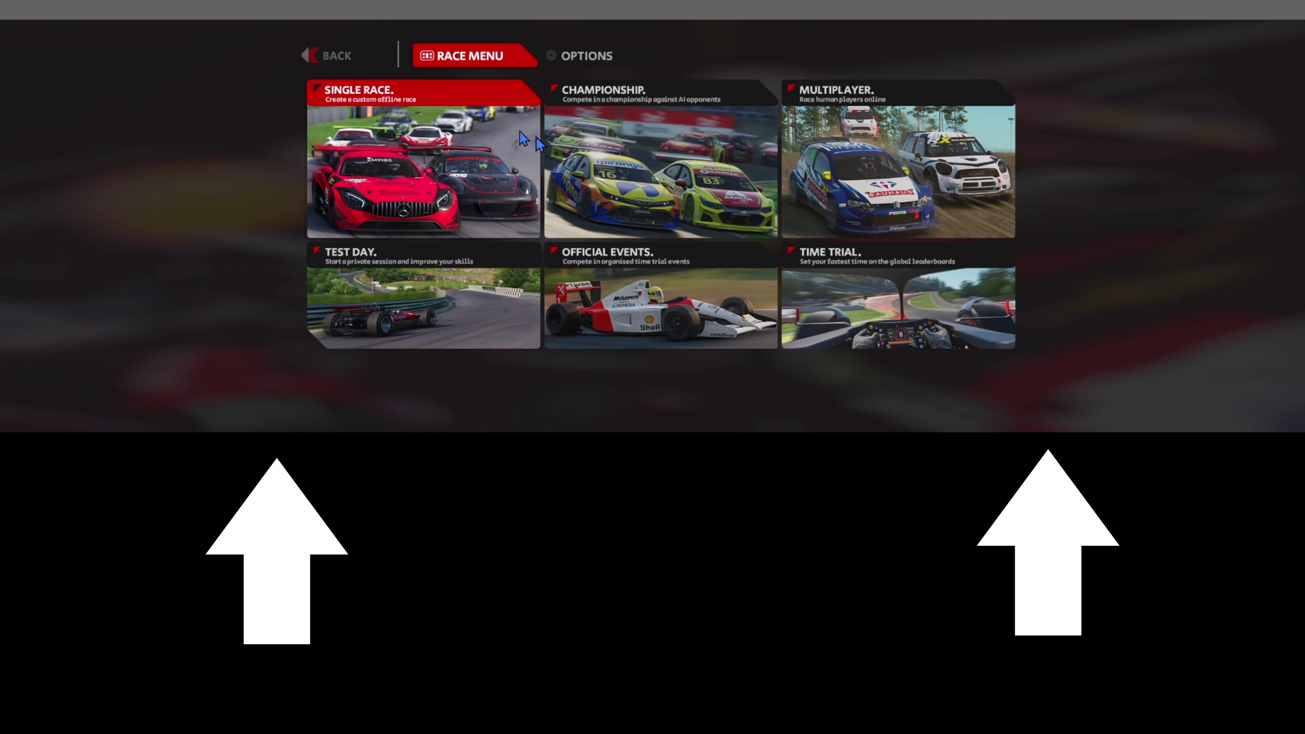
left_click(591, 58)
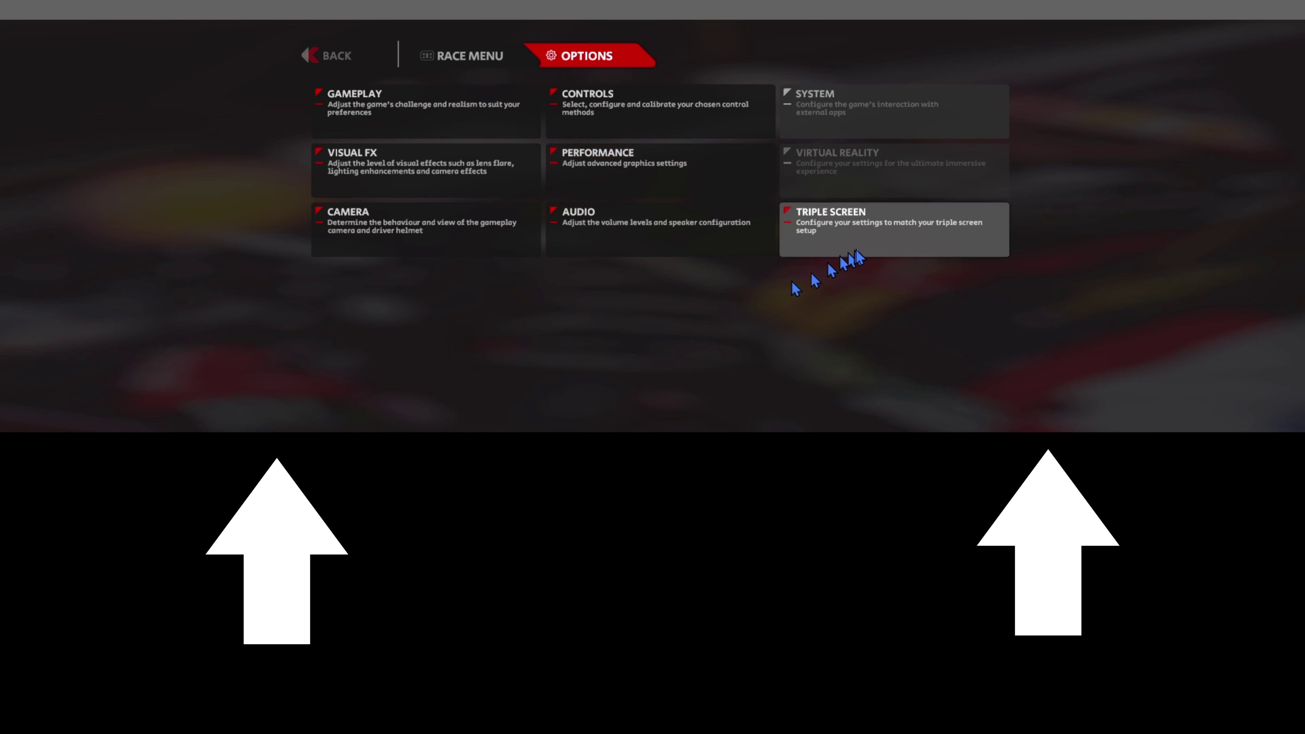
- Open Triple Screen settings and inspect the Left, Center and Right Screen values
left_click(867, 226)
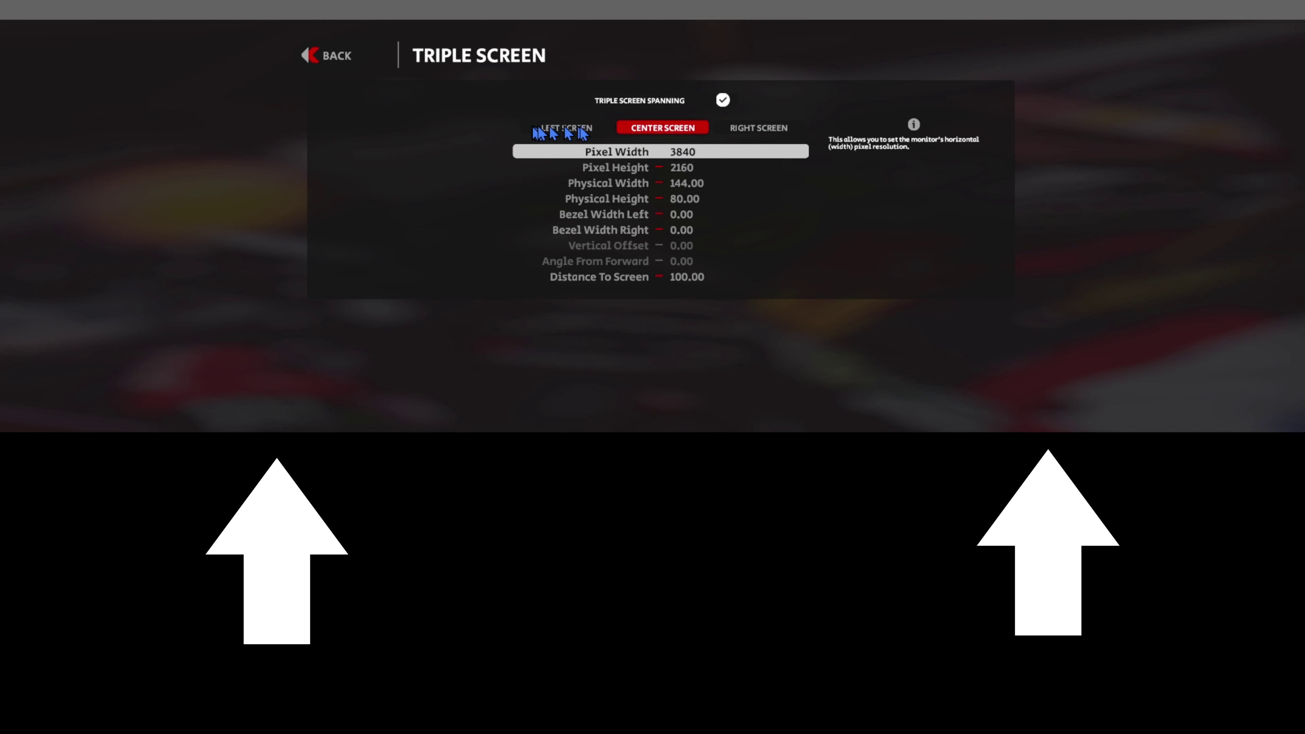
left_click(750, 127)
left_click(564, 127)
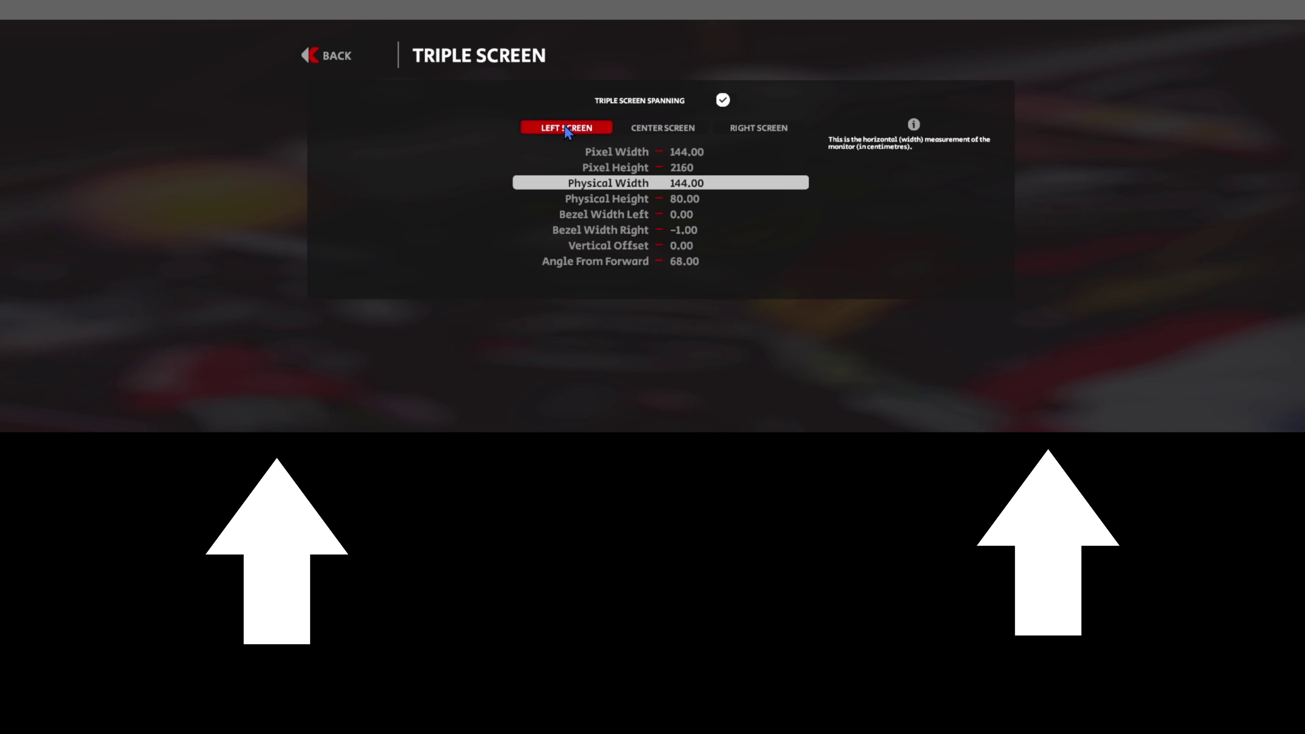
left_click(750, 128)
left_click(544, 127)
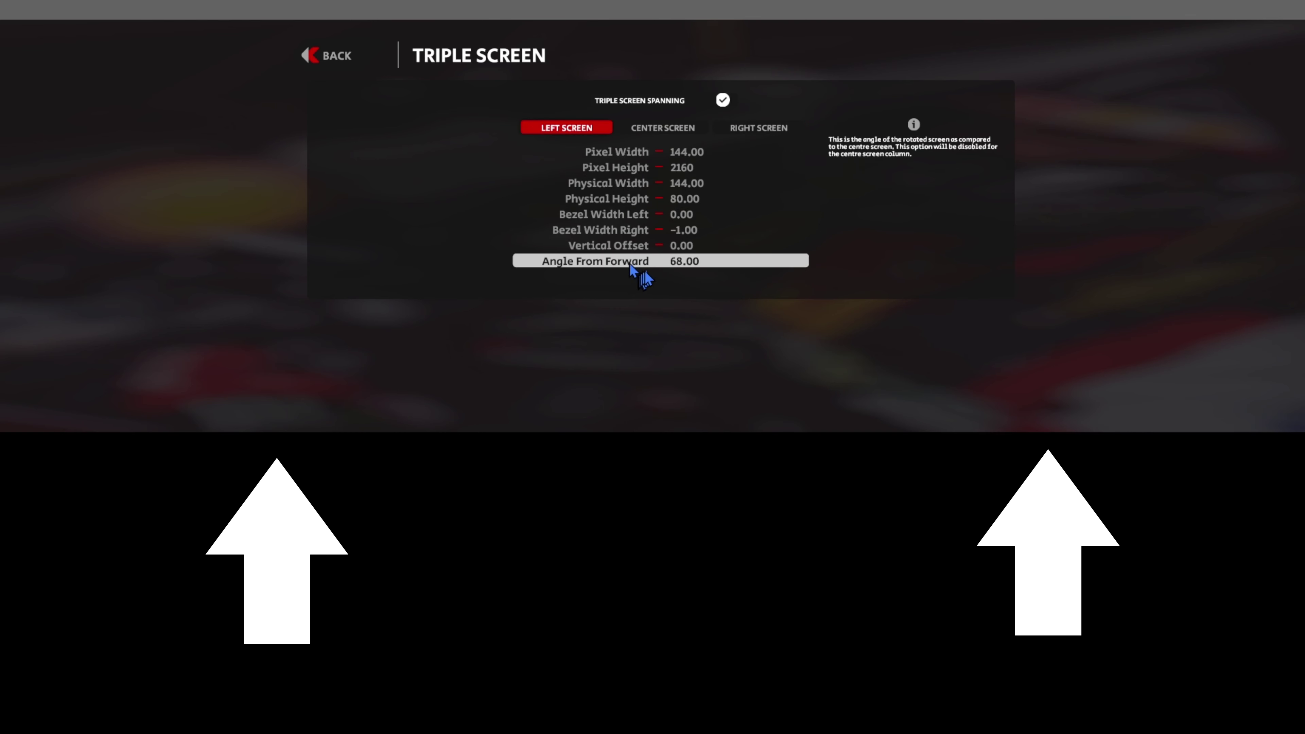
left_click(750, 129)
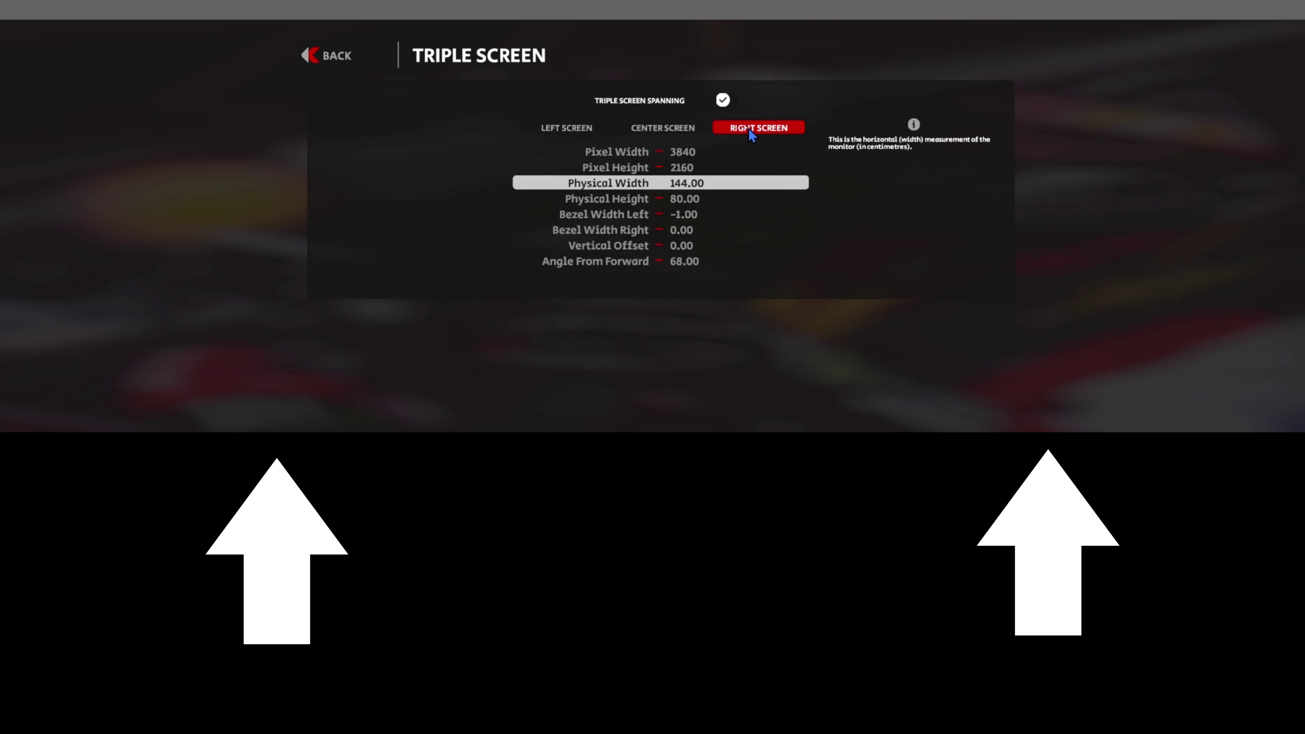
left_click(673, 128)
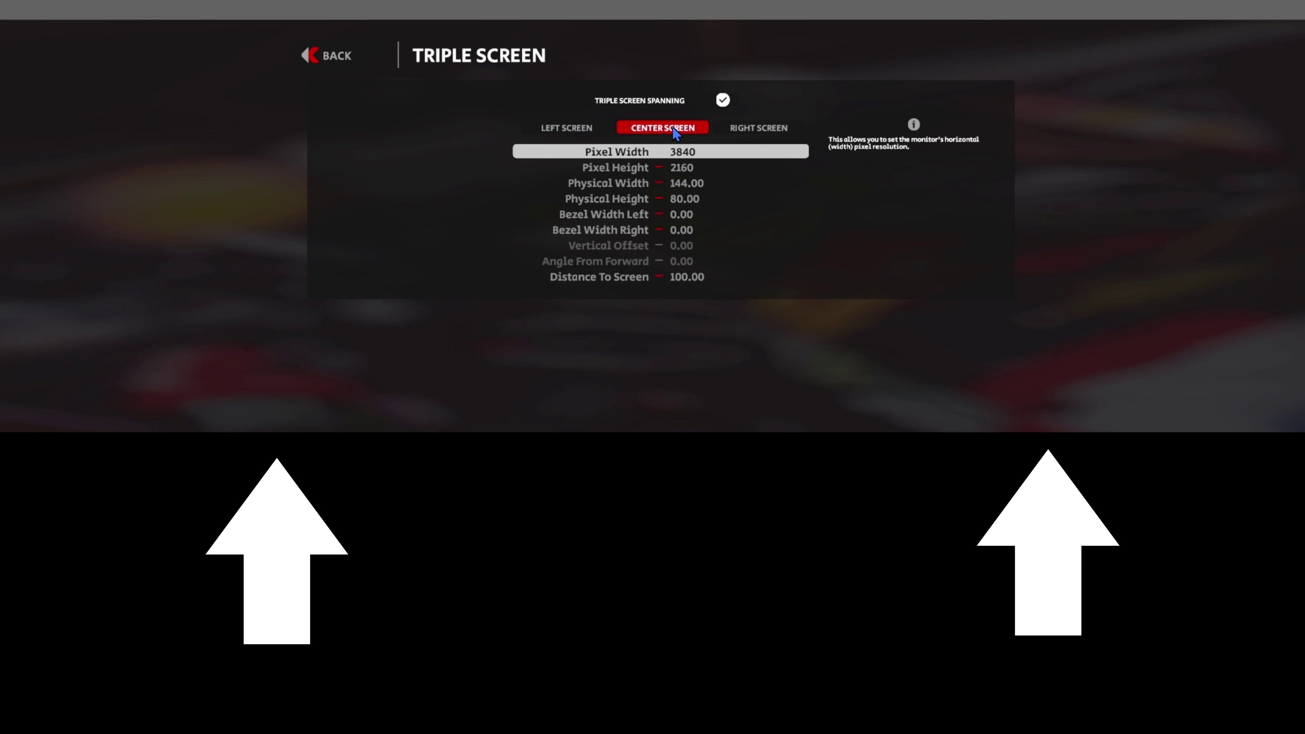
left_click(755, 128)
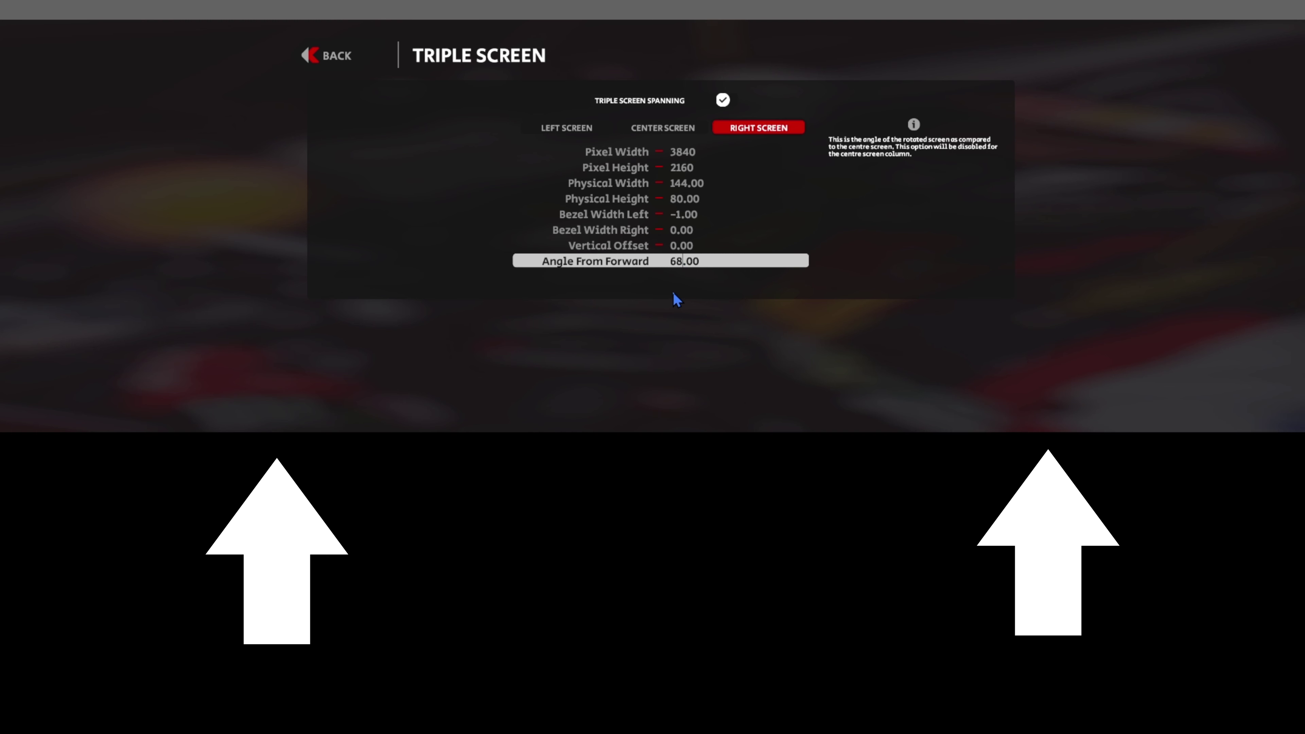
- Set the right screen's Angle From Forward to 30 and Bezel Width Left to 0
key("BackSpace")
key("BackSpace")
type("30")
left_click(682, 217)
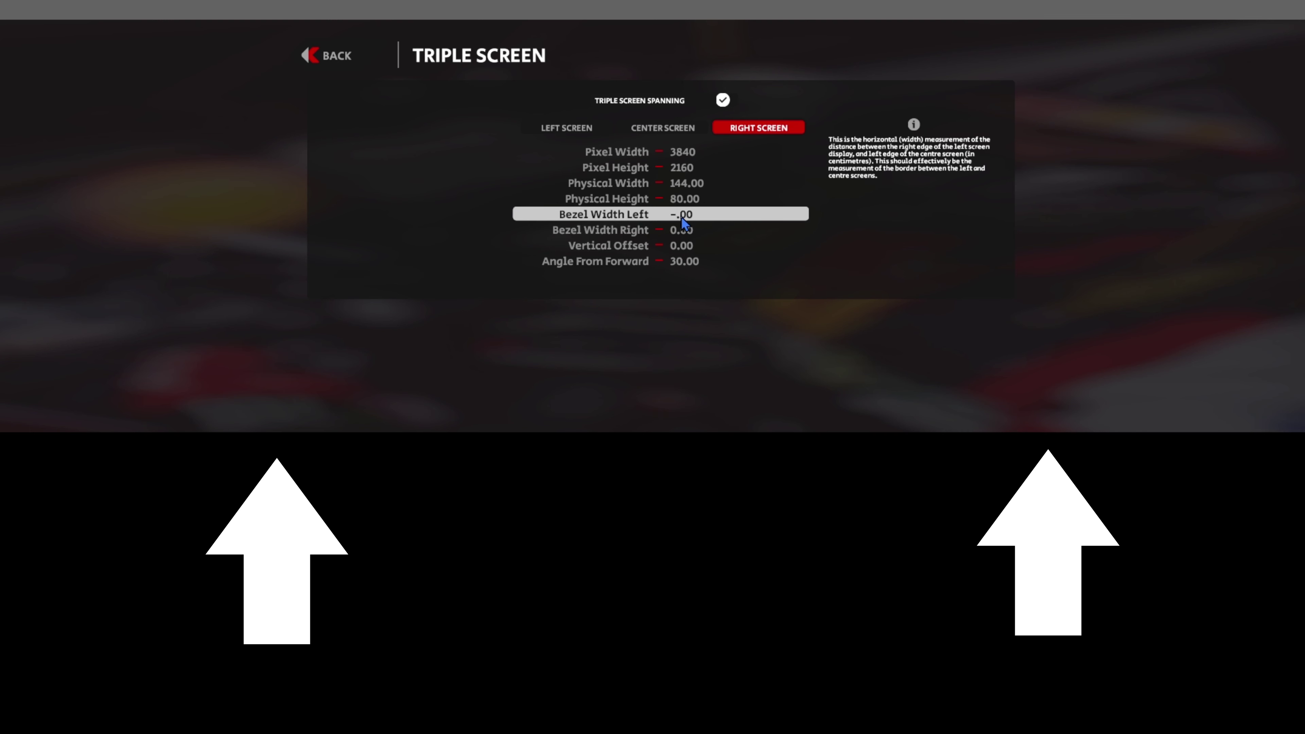
key("Tab")
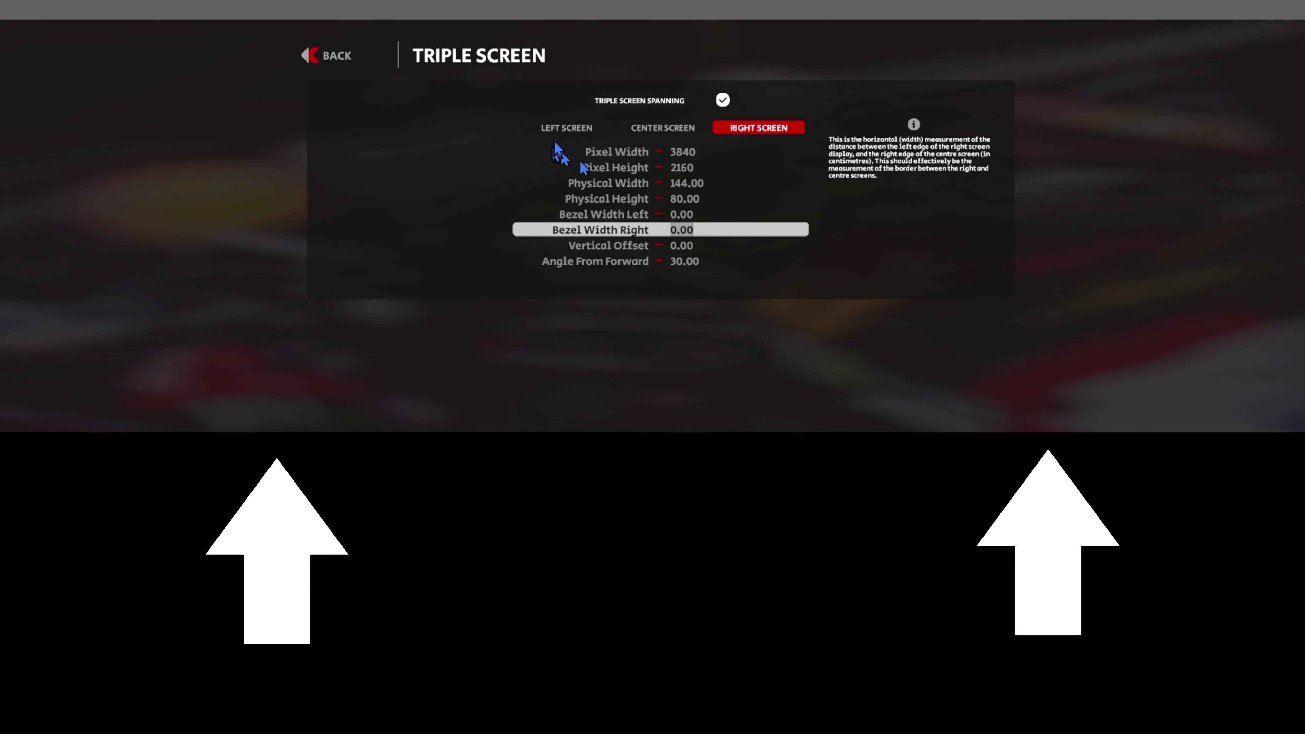
- Change the left screen's Angle From Forward from 68 to 20
left_click(561, 130)
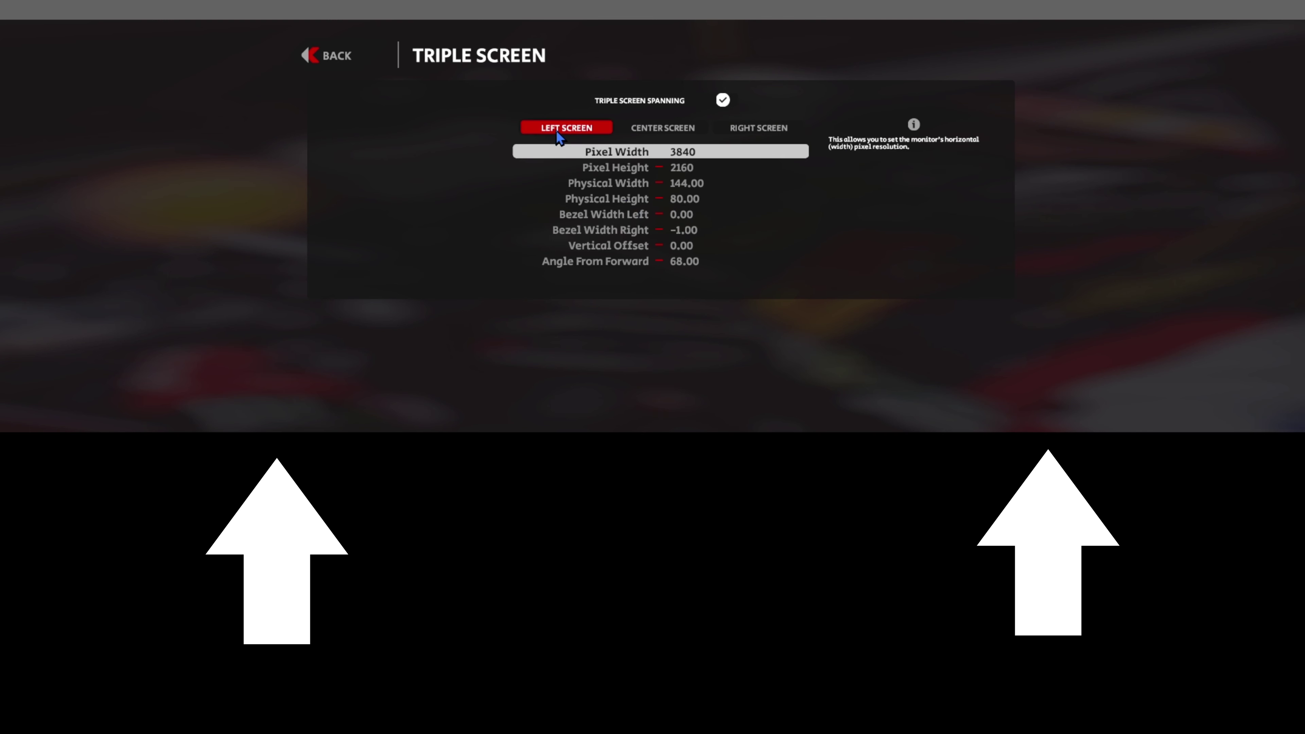
double_click(684, 261)
key("BackSpace")
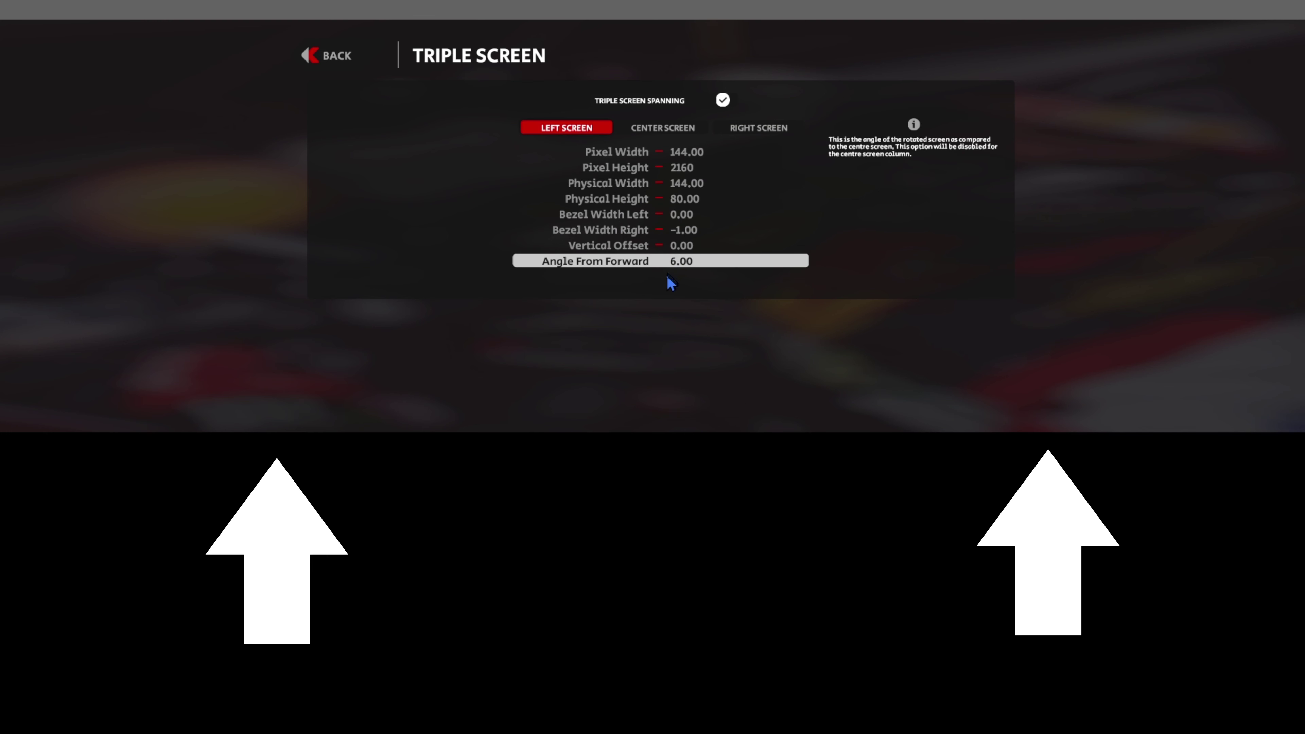
type("2")
key("Tab")
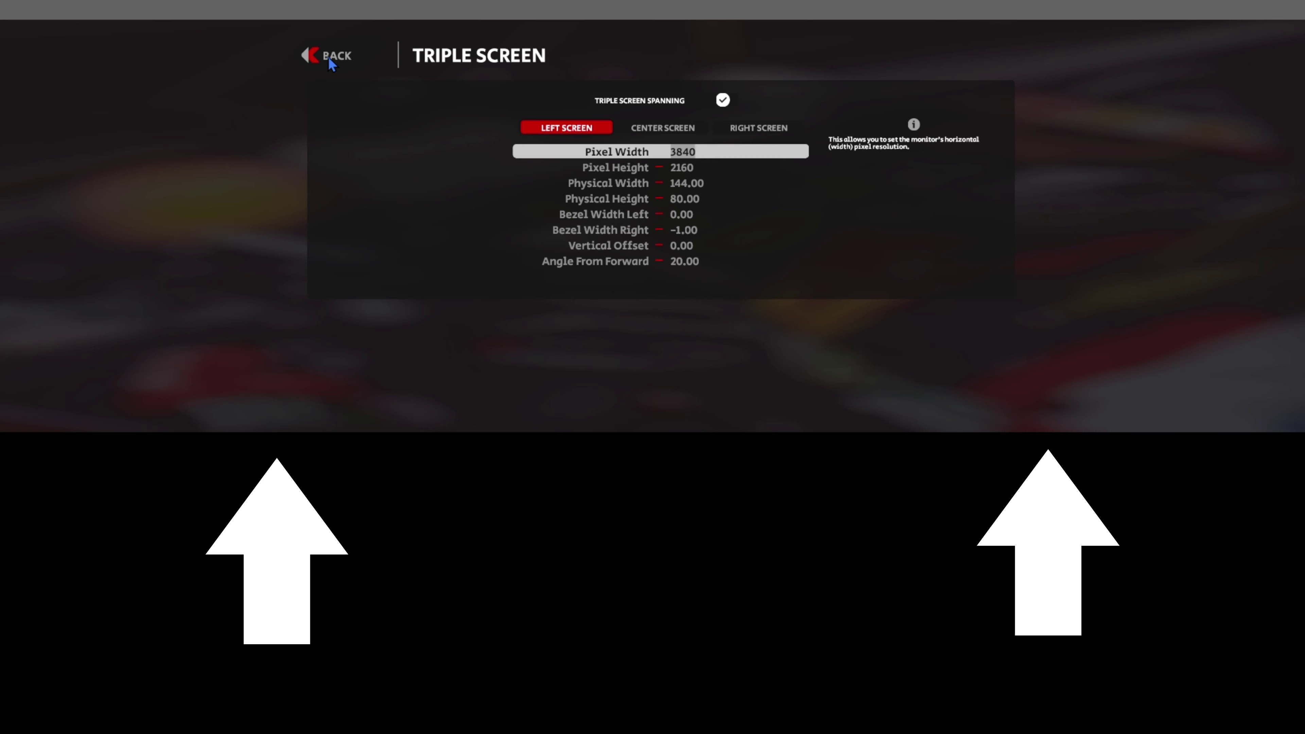
- Compare the left, centre and right screen settings against each other
left_click(768, 128)
left_click(561, 127)
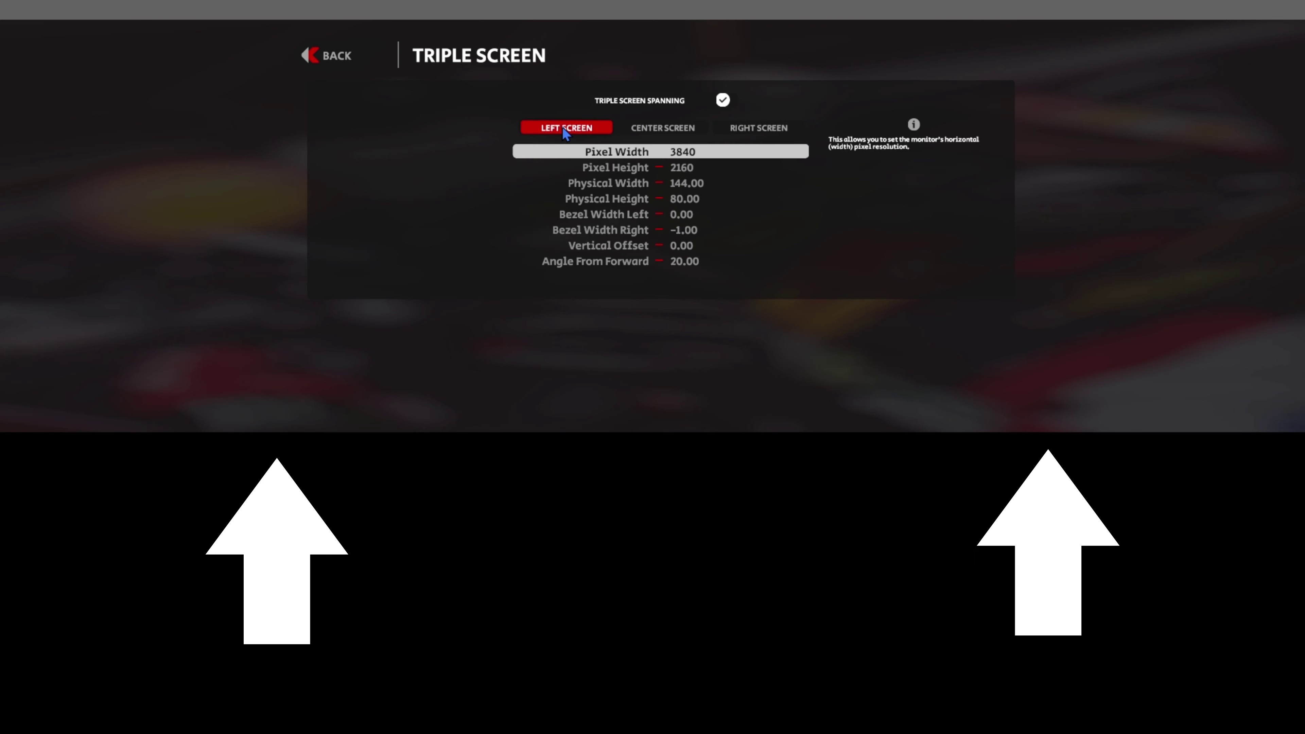
left_click(671, 128)
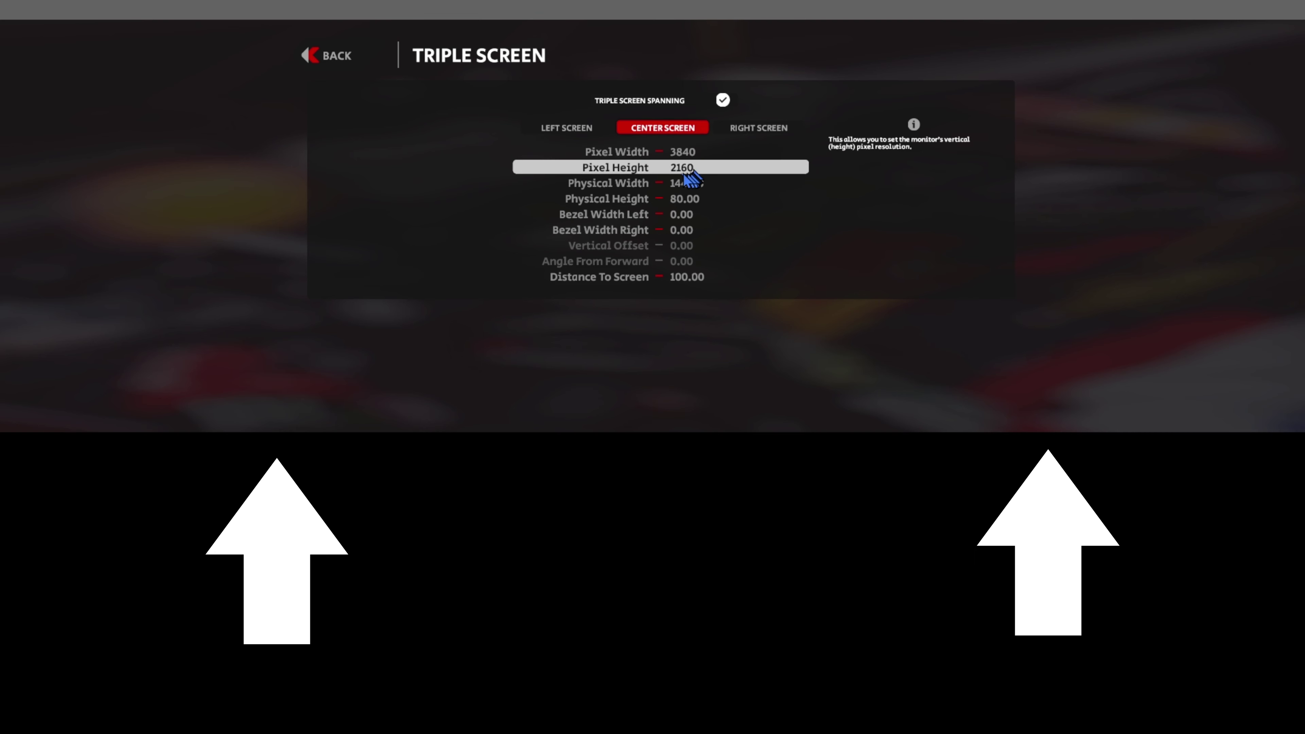
left_click(746, 128)
left_click(689, 128)
left_click(583, 128)
left_click(656, 132)
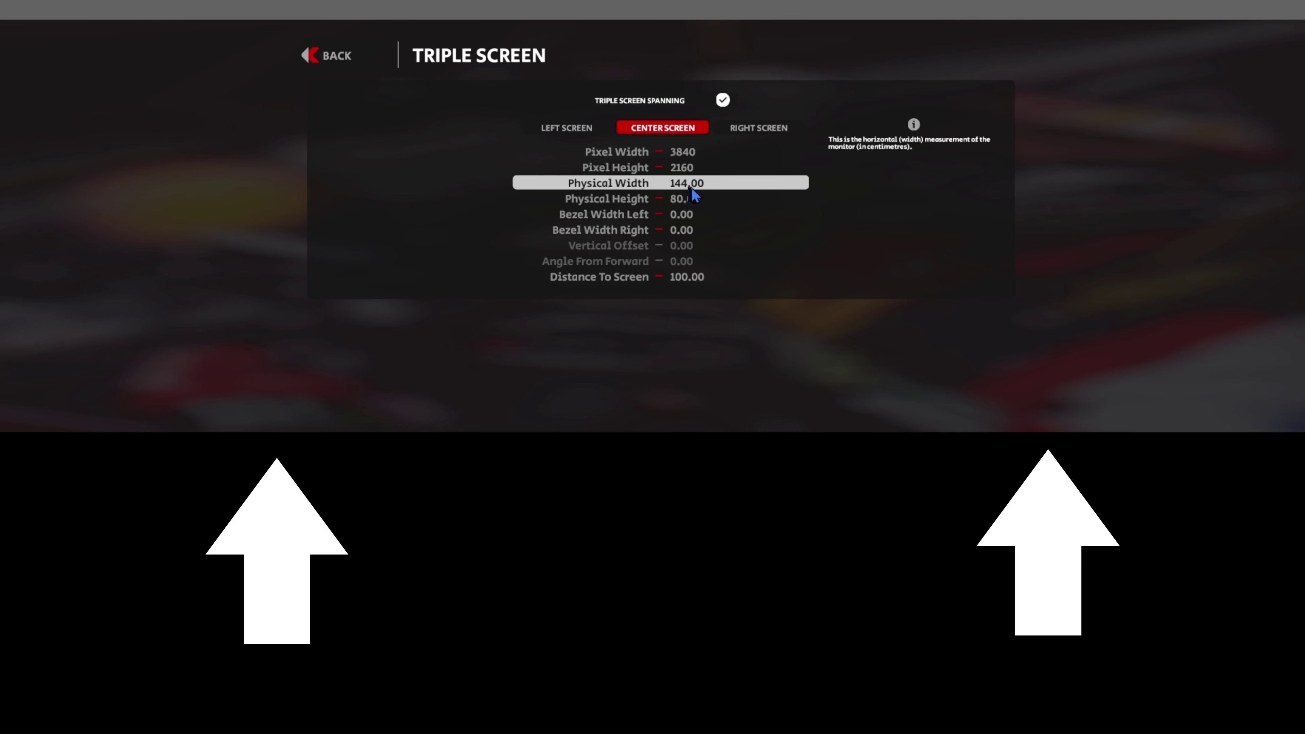
left_click(735, 128)
left_click(576, 128)
left_click(664, 129)
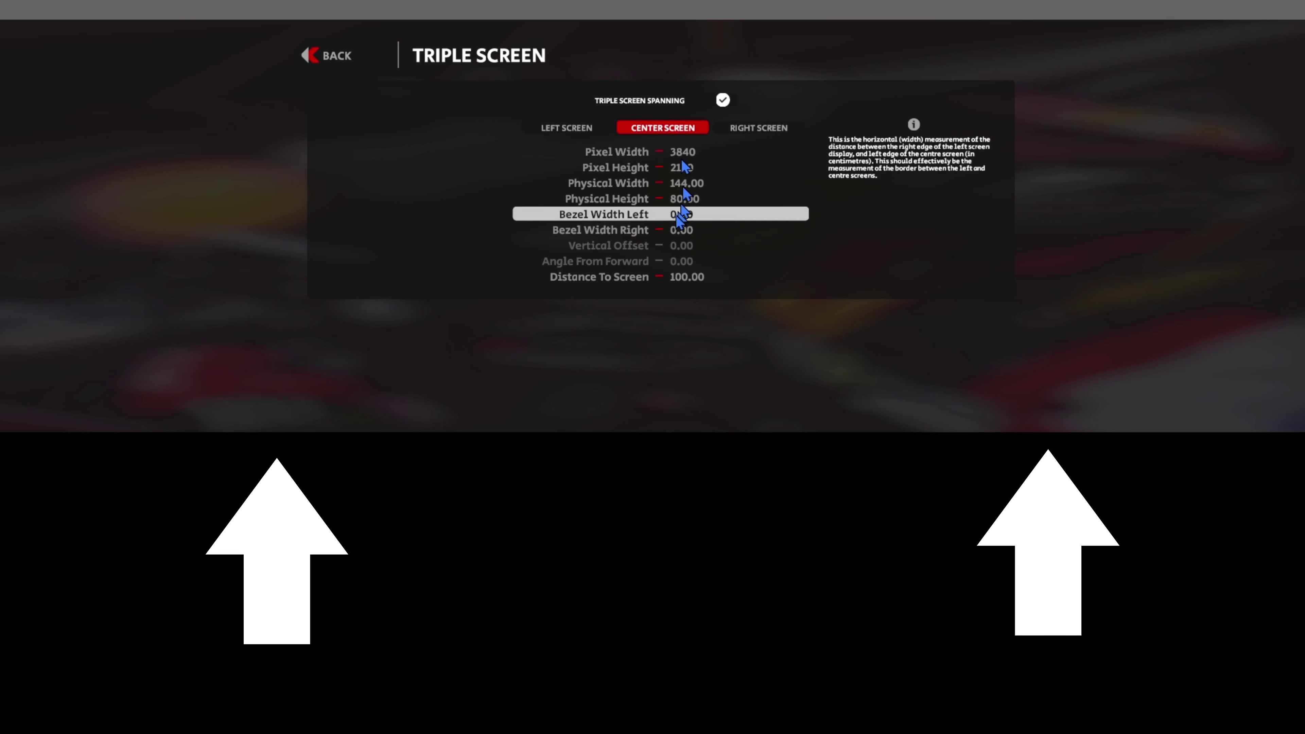
- Change the left screen's Bezel Width Right from -1.00 to 0.00
left_click(560, 128)
left_click(656, 128)
left_click(739, 127)
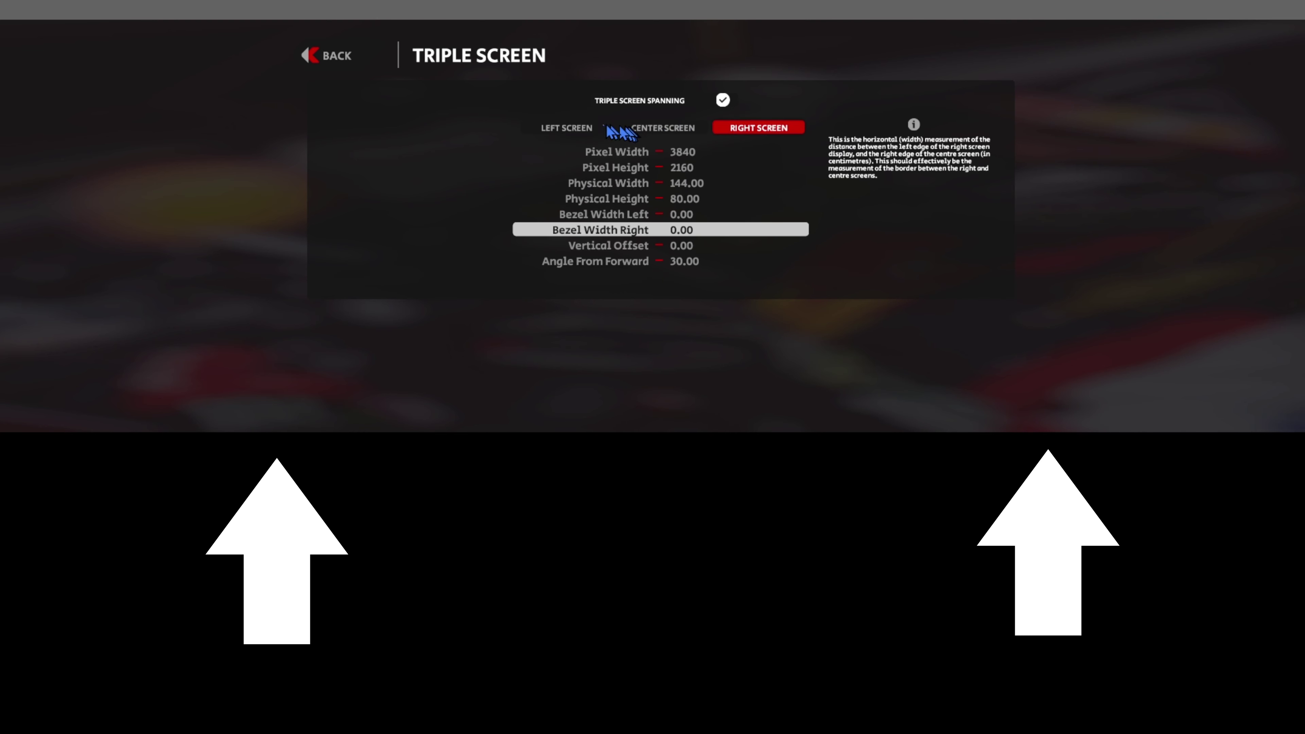
left_click(586, 128)
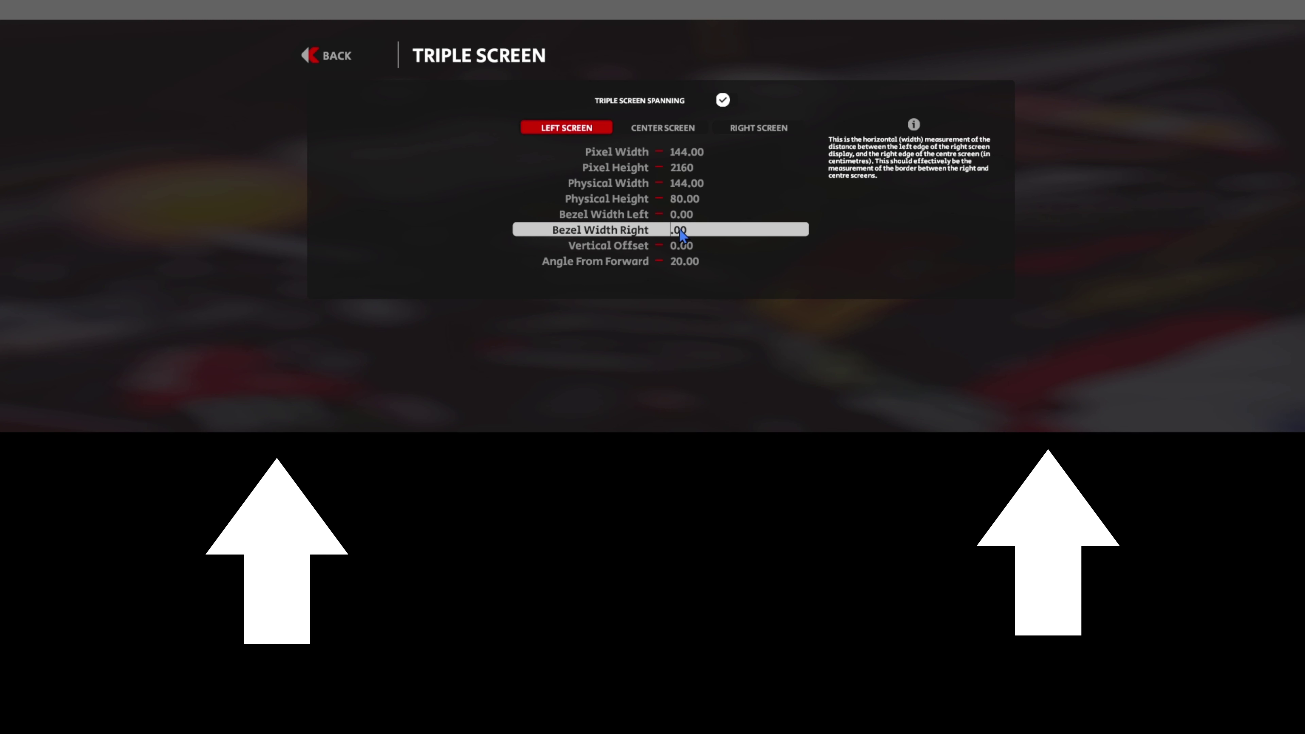
key("Tab")
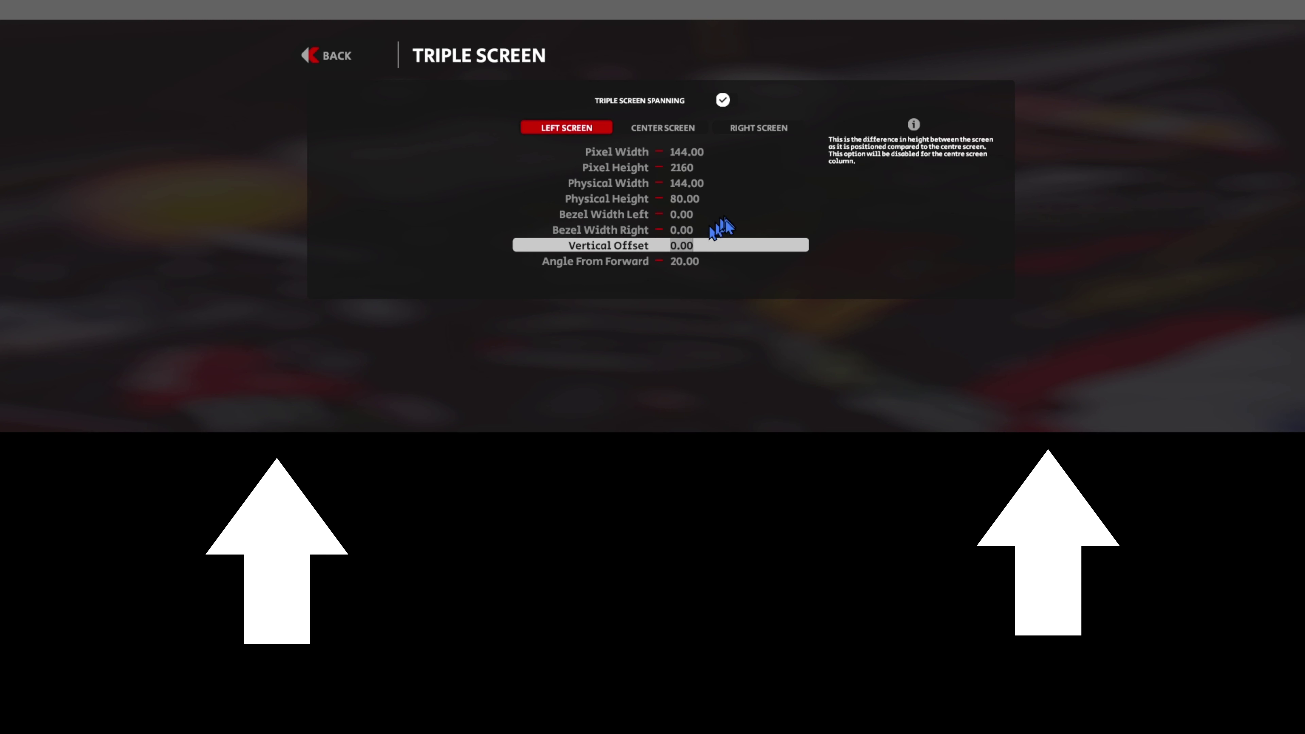
left_click(665, 129)
left_click(739, 129)
left_click(585, 132)
left_click(649, 130)
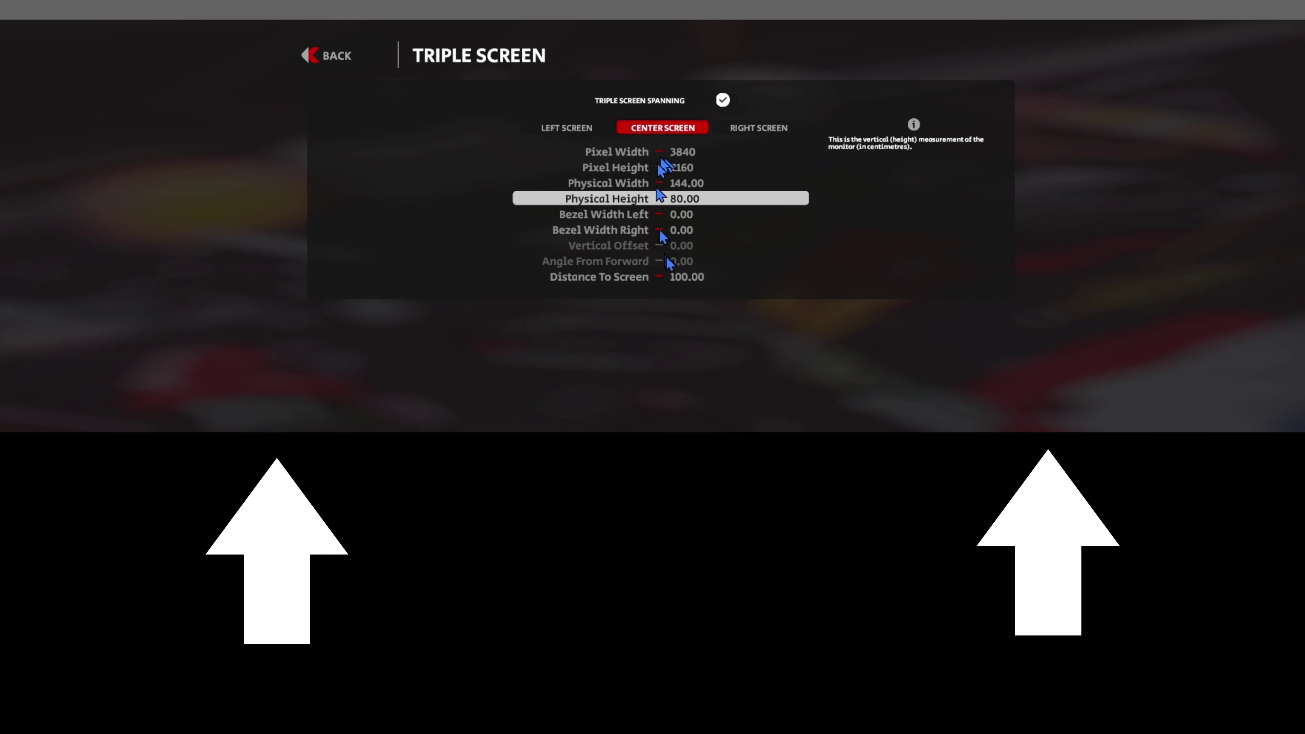
- Set the centre screen's Distance To Screen to 104.00
left_click(752, 130)
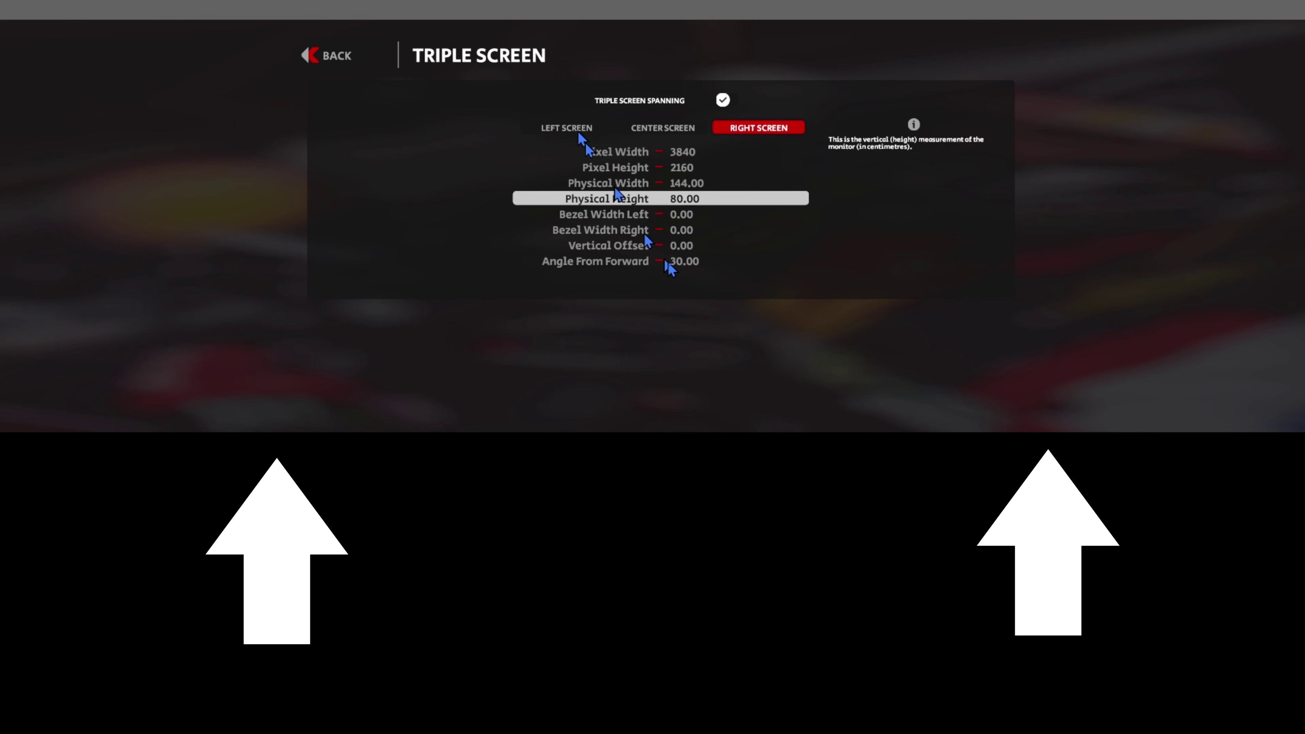
left_click(660, 129)
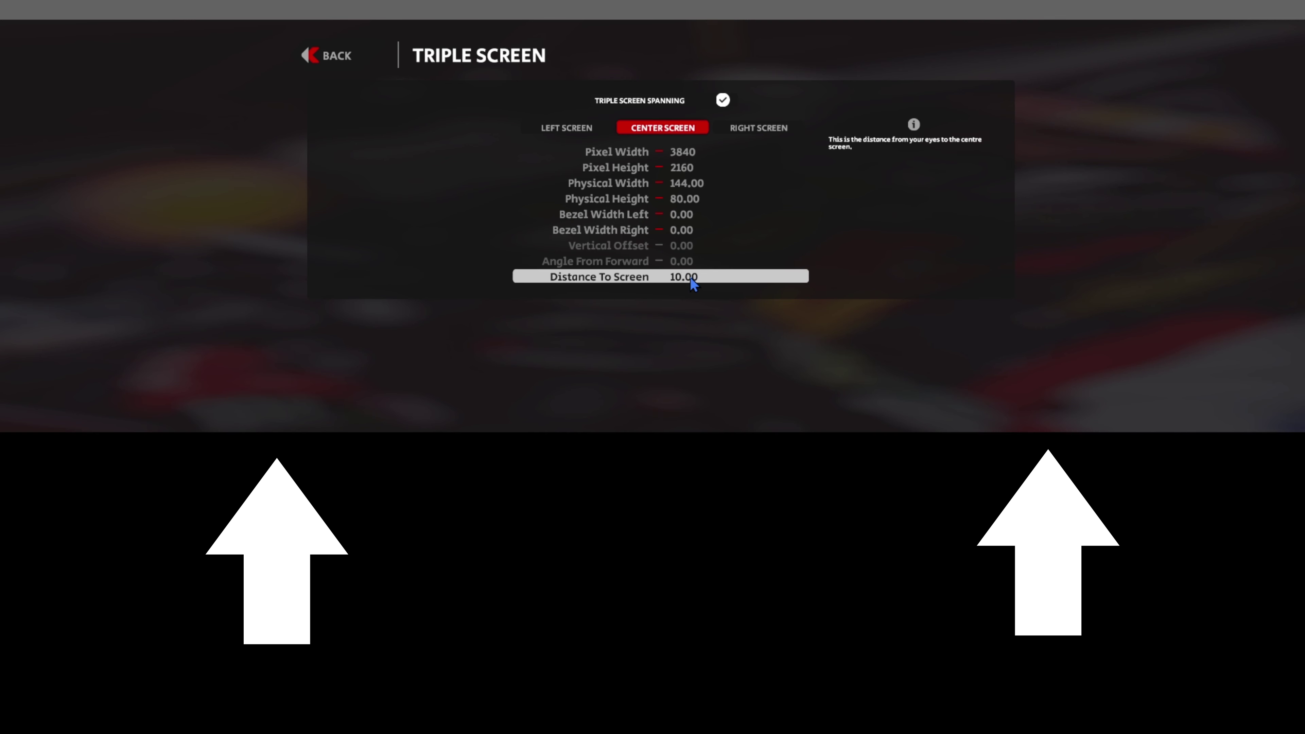
type("4")
left_click(738, 261)
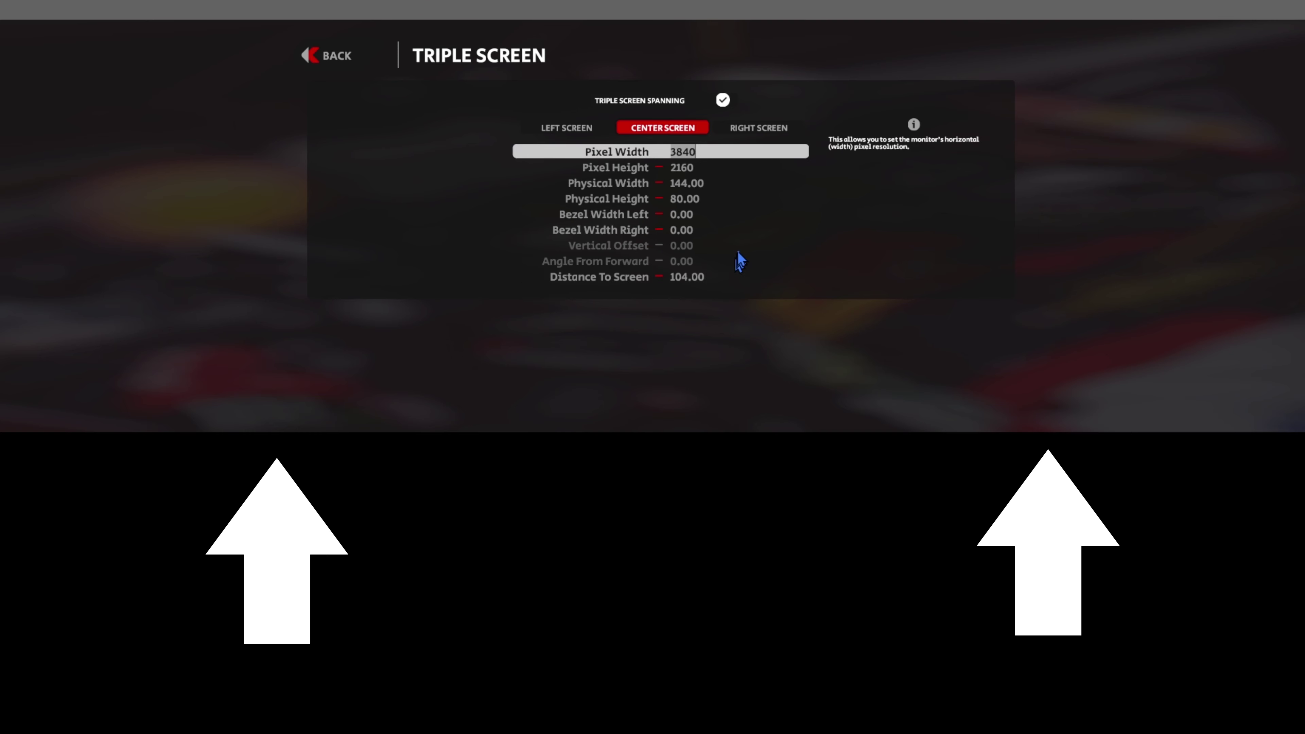
- Review the right, left and centre screen tabs to verify the final values
left_click(756, 127)
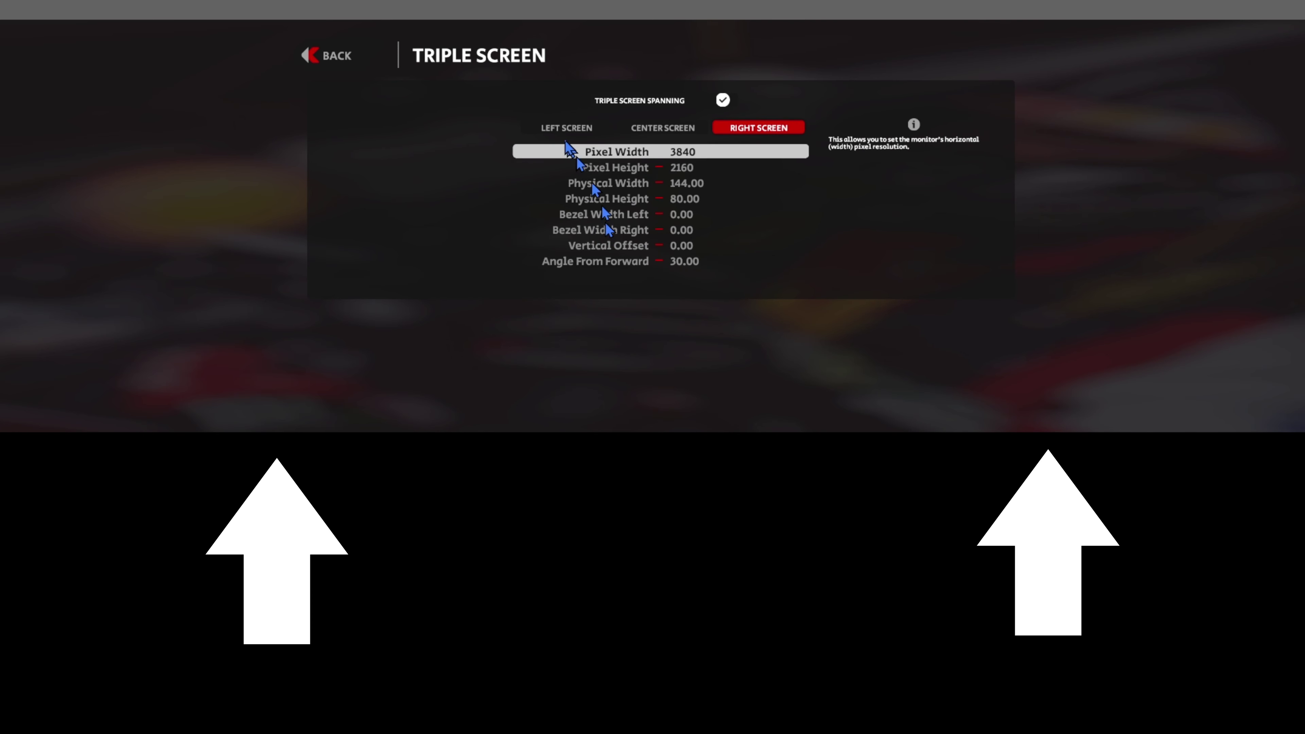
left_click(567, 129)
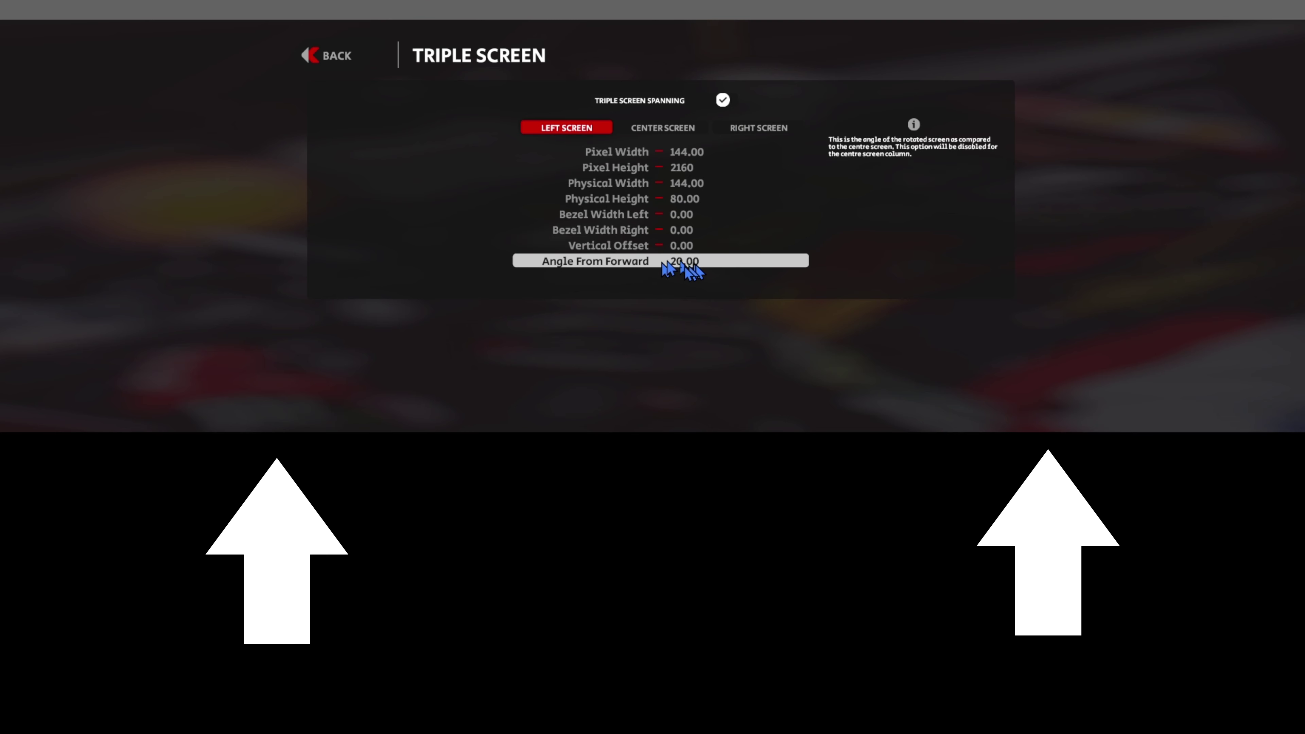
left_click(745, 127)
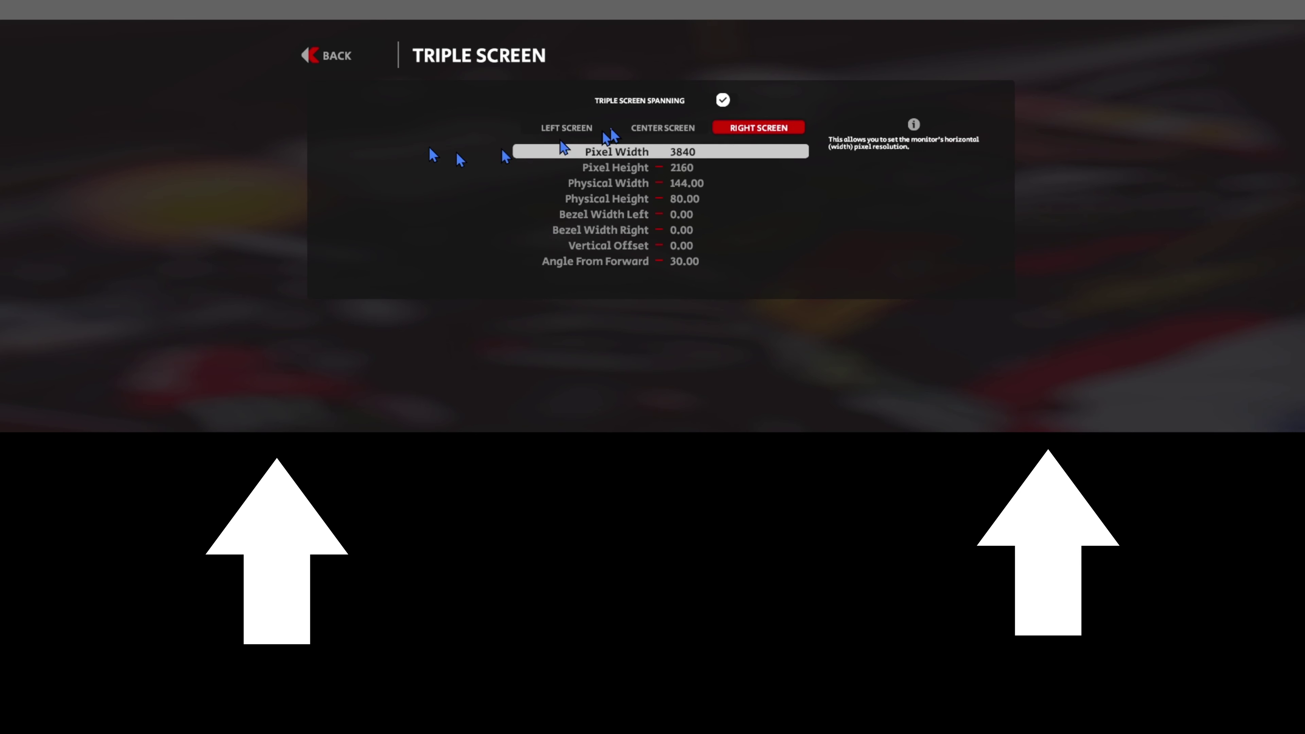
left_click(640, 129)
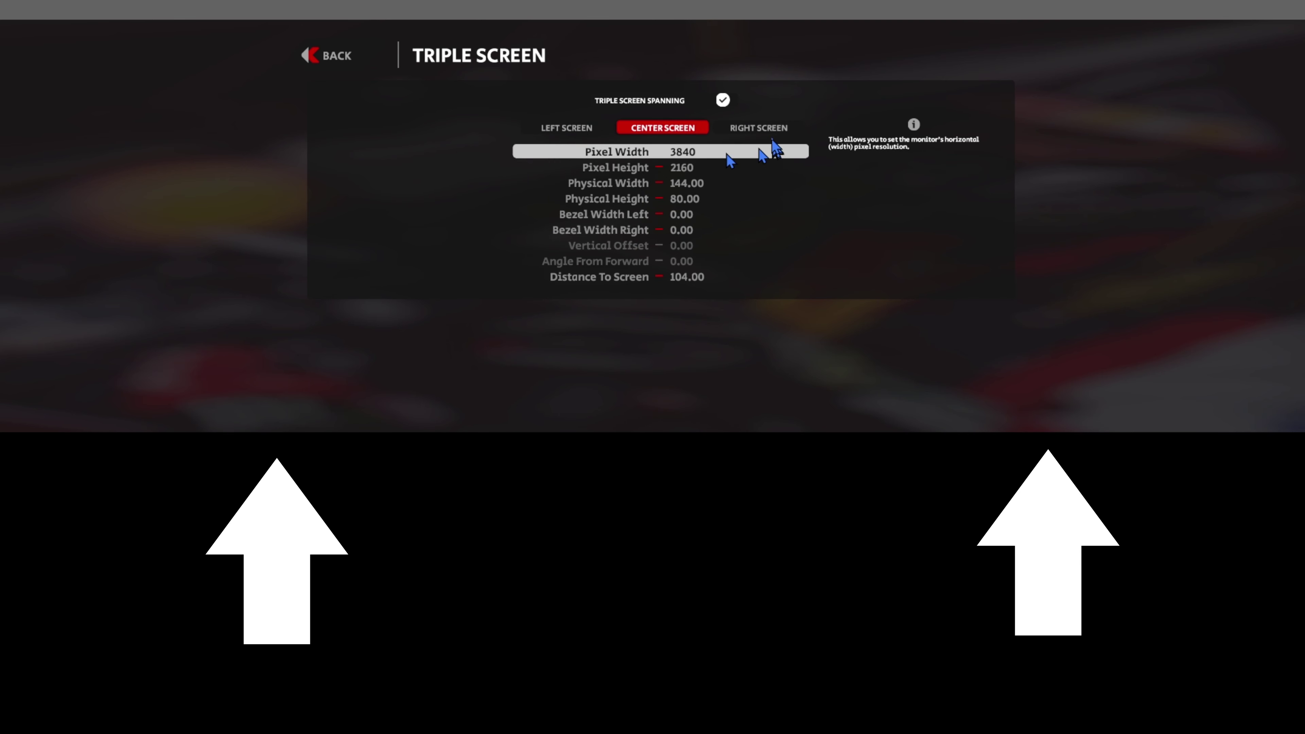
left_click(766, 130)
left_click(570, 129)
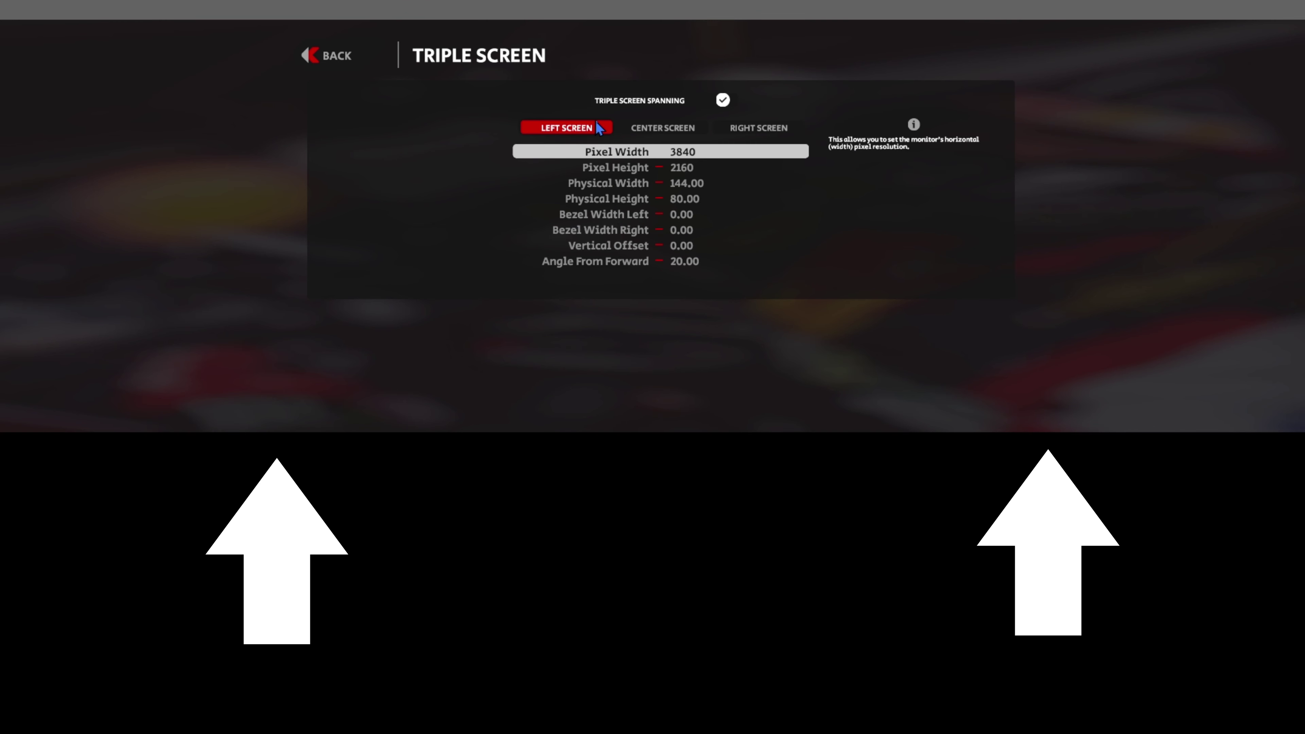
- Leave the options and load the Nordschleife 24 Hour 2020 replay from Replays
left_click(340, 51)
left_click(464, 60)
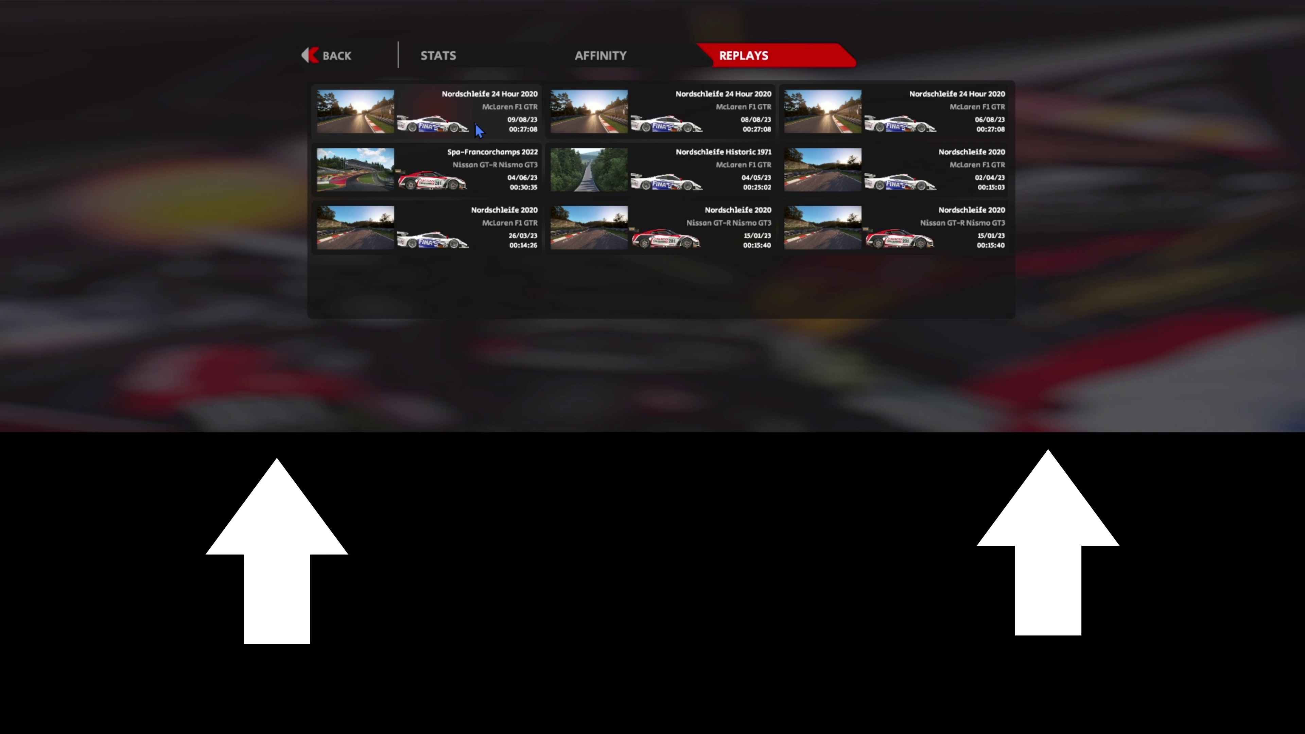
left_click(672, 117)
left_click(649, 209)
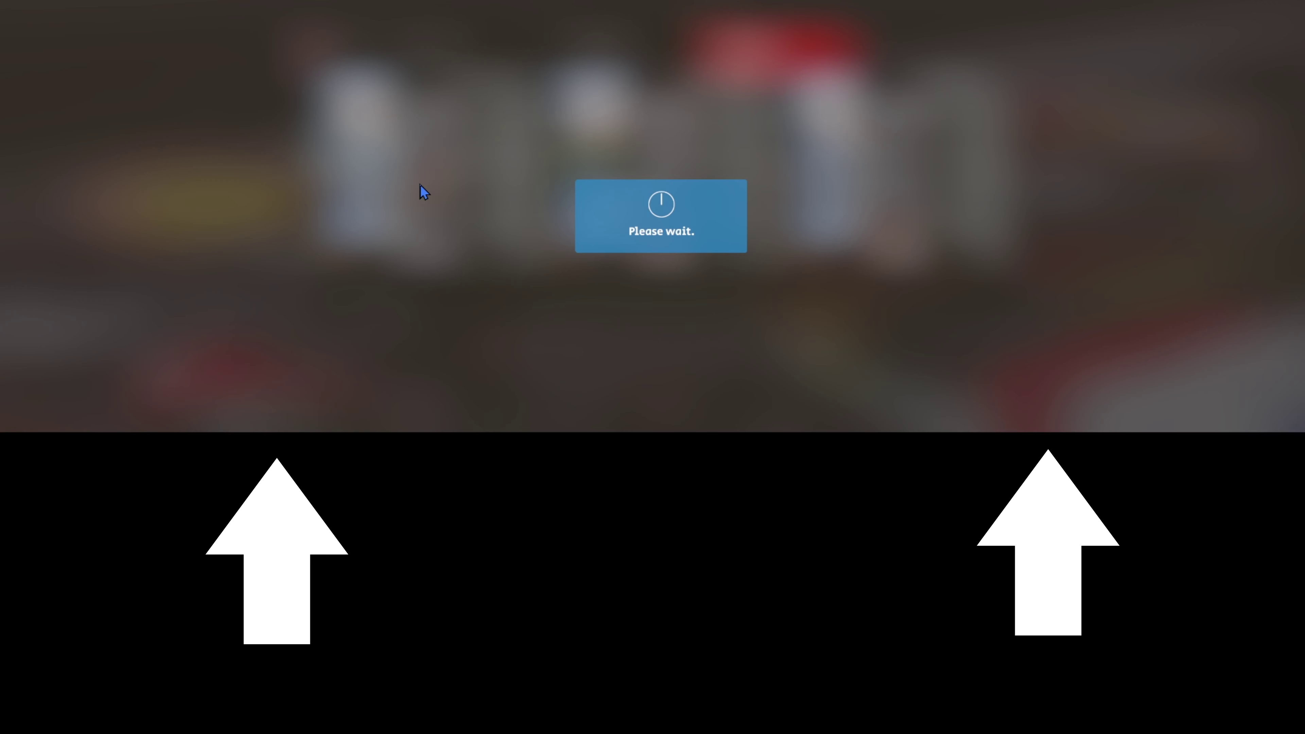